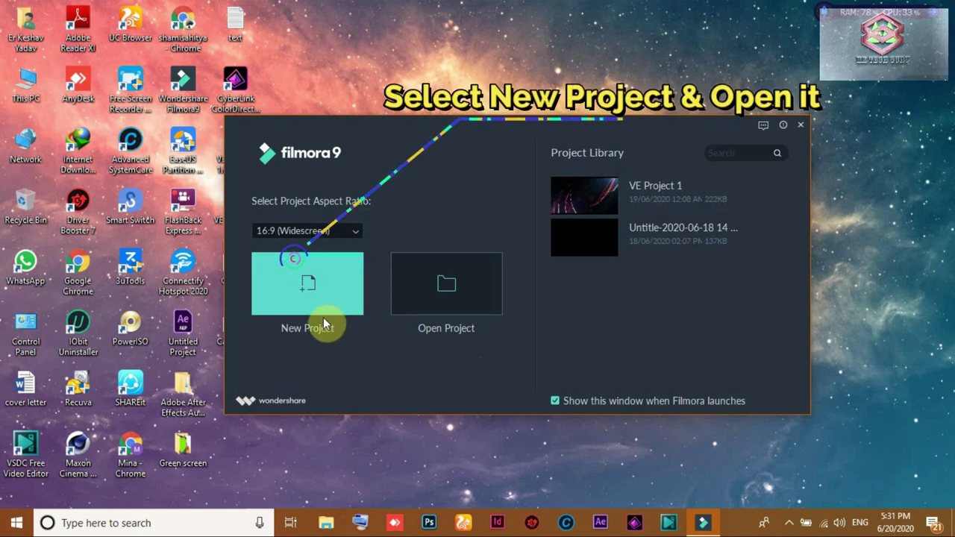
# Create a 16:9 project and import final1, IMG_3475 and Valentine's Day Greenscreen effect_2019 from the Desktop's Green screen folder
pyautogui.click(314, 282)
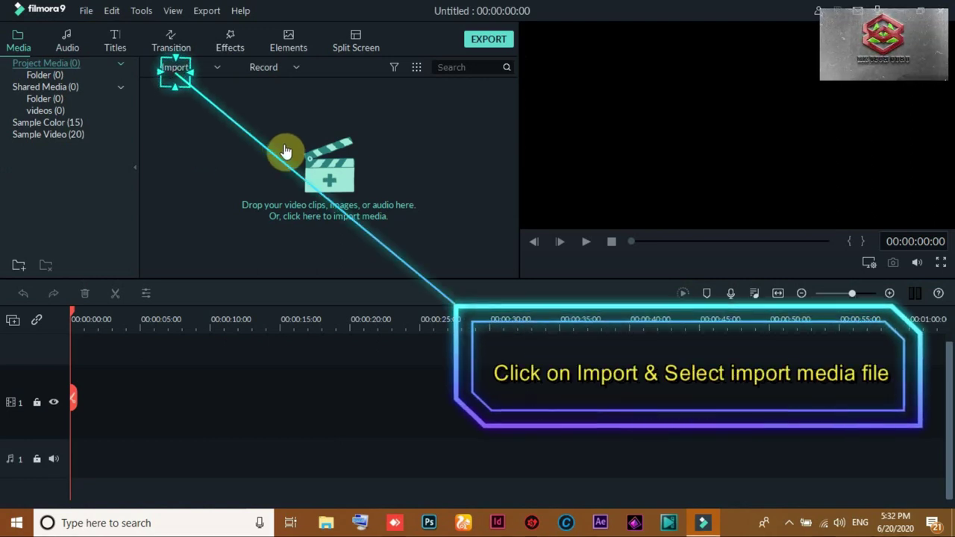
pyautogui.click(185, 73)
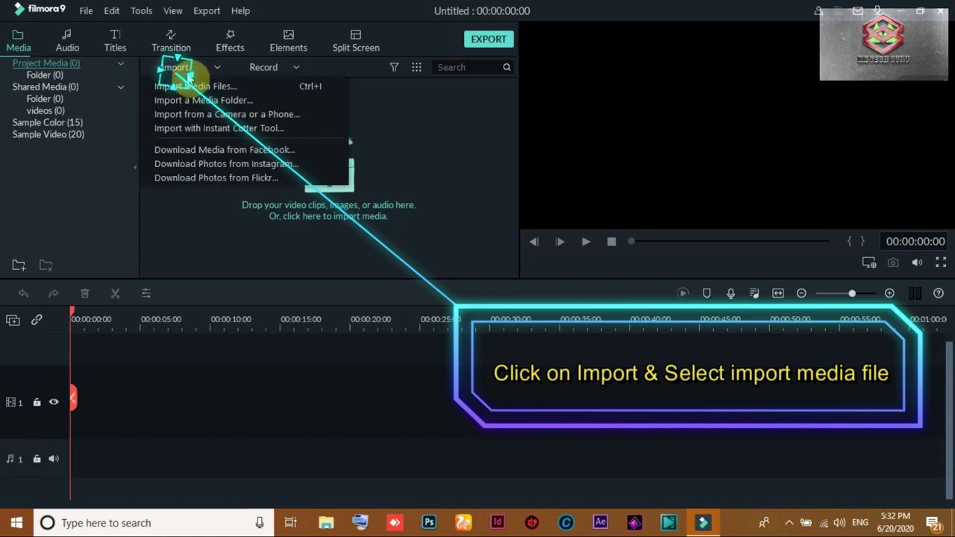
pyautogui.click(192, 88)
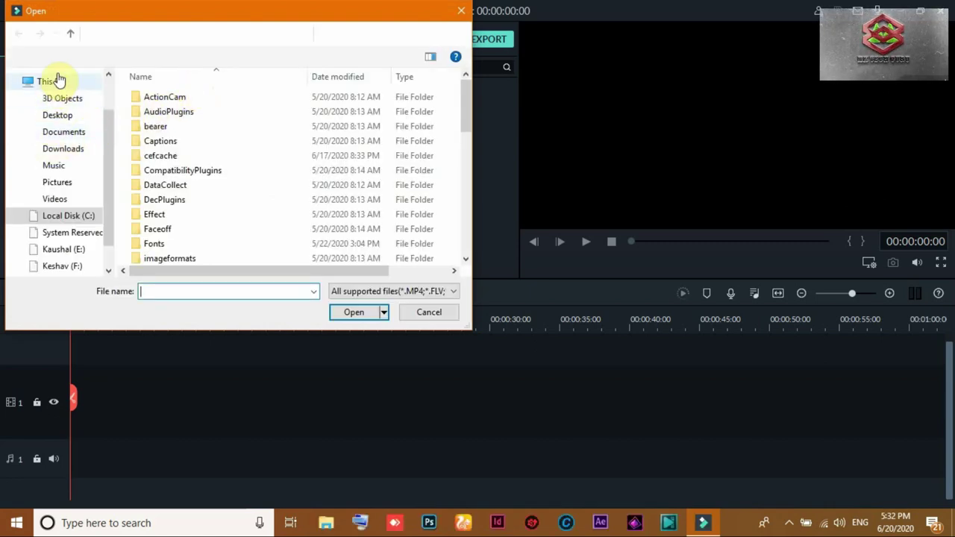
pyautogui.click(62, 118)
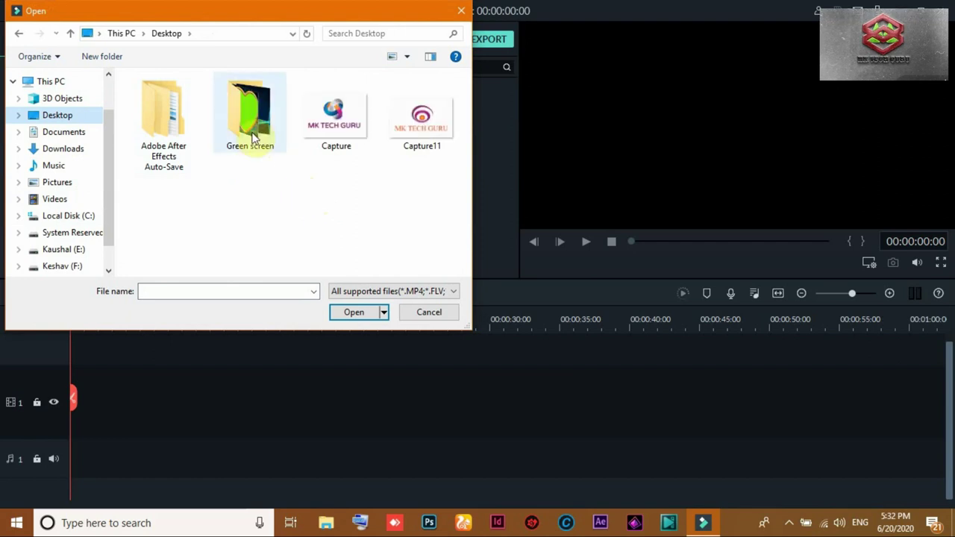
pyautogui.doubleClick(254, 138)
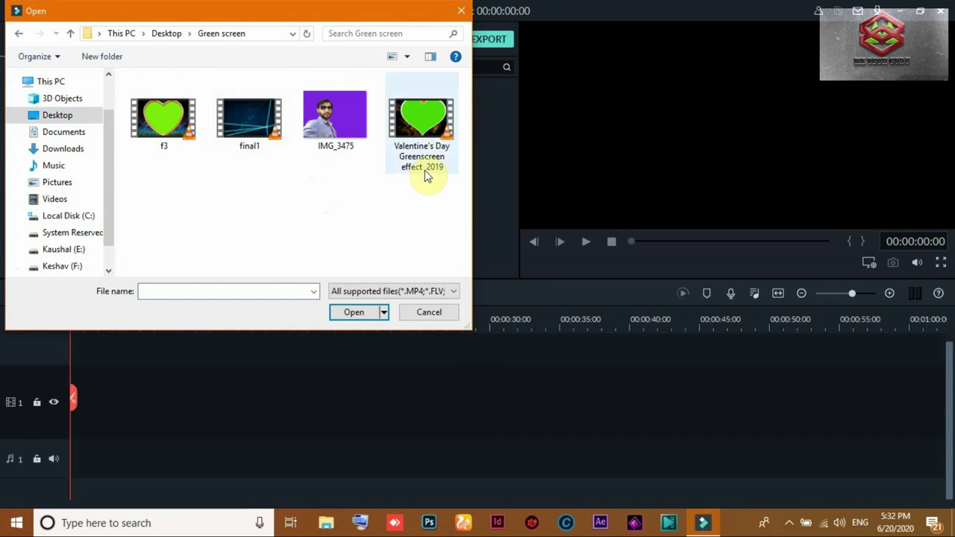
pyautogui.moveTo(423, 197); pyautogui.dragTo(261, 125)
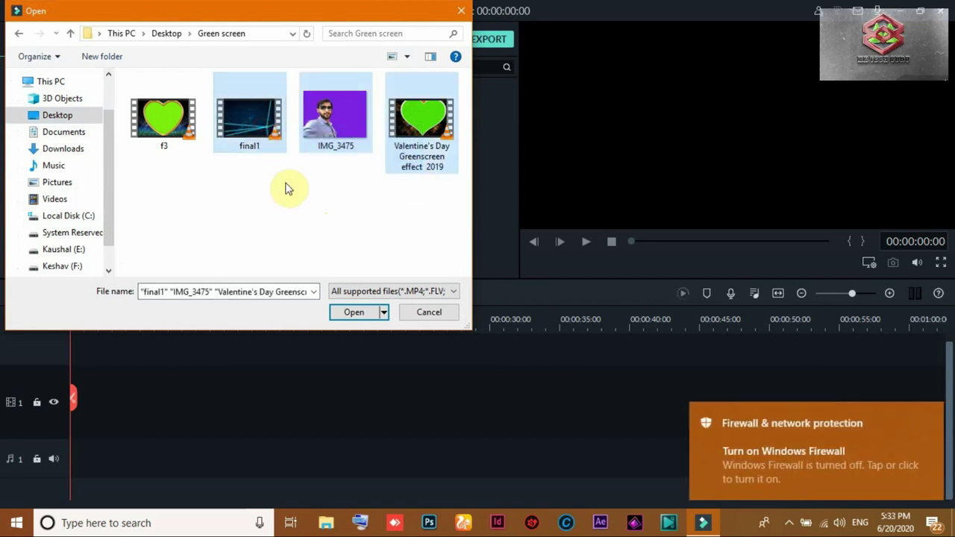
pyautogui.click(351, 310)
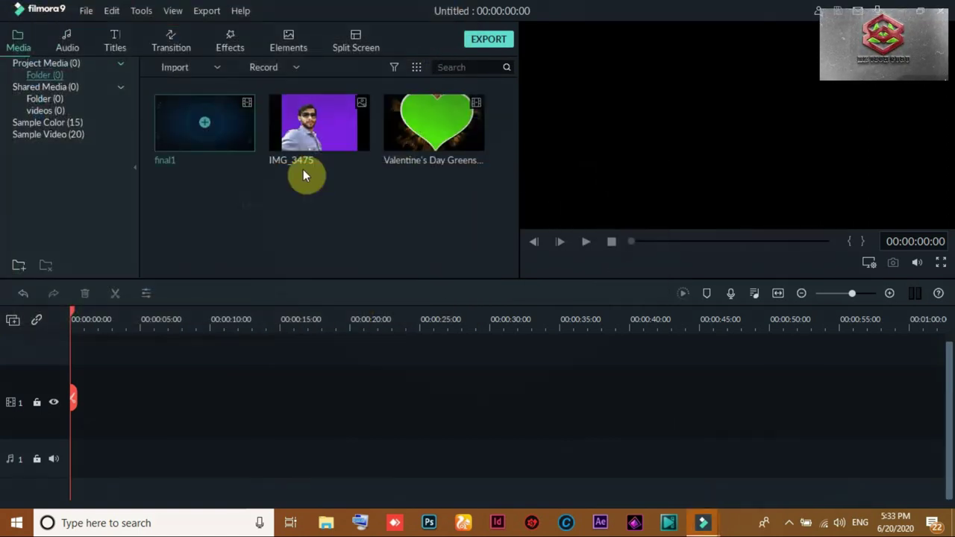
pyautogui.doubleClick(289, 211)
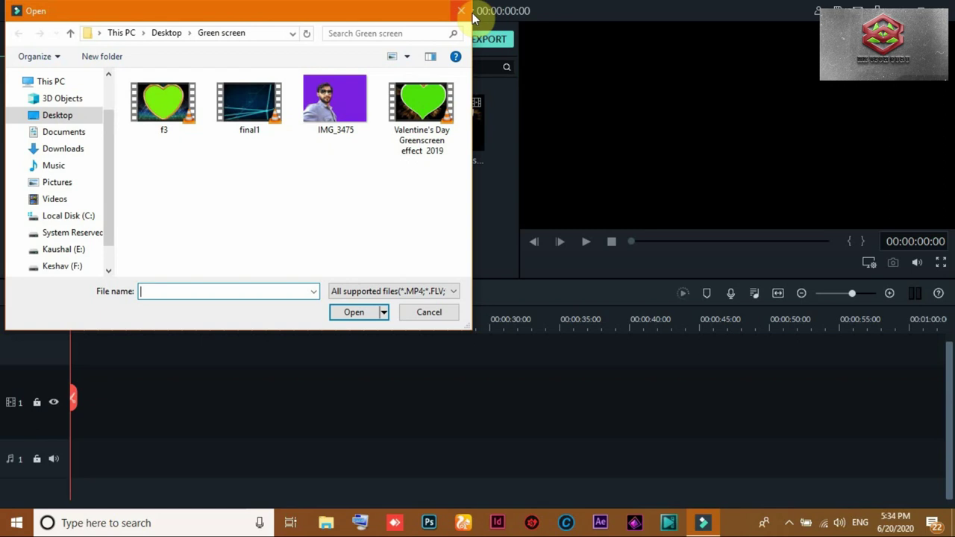
pyautogui.click(462, 12)
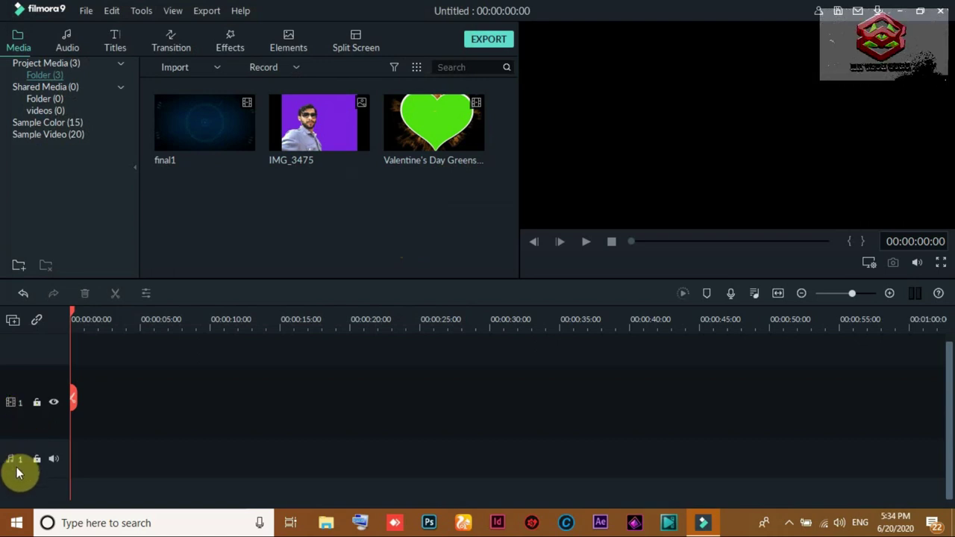
# Place the Valentine's Day Greenscreen clip at the start of video track 1, keeping the 1920 x 1080 25fps project settings, and play it
pyautogui.moveTo(423, 131); pyautogui.dragTo(353, 252)
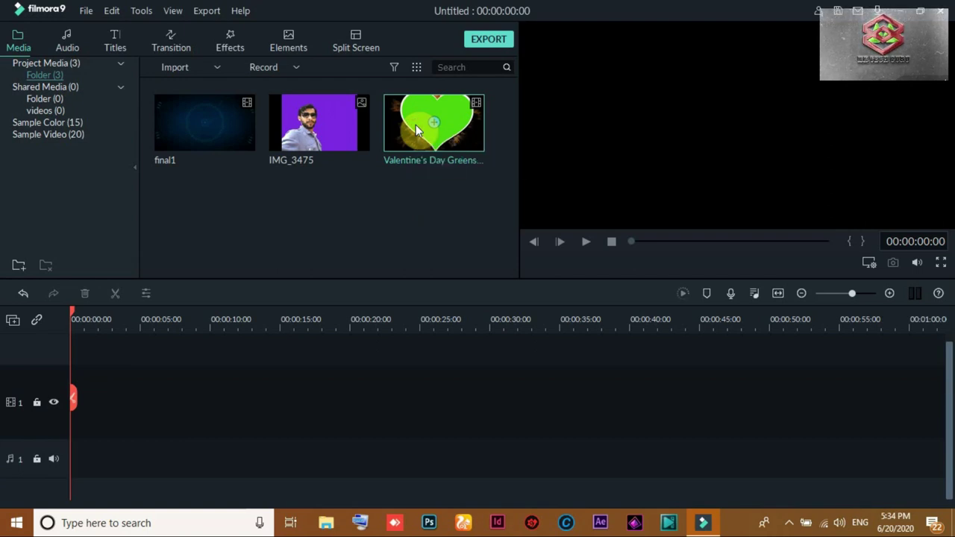
pyautogui.moveTo(415, 127); pyautogui.dragTo(72, 422)
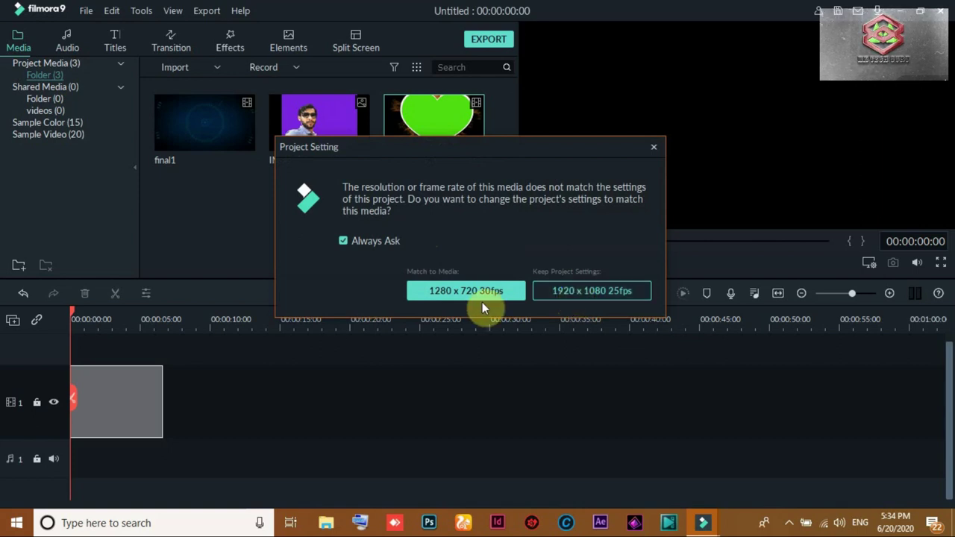
pyautogui.click(576, 292)
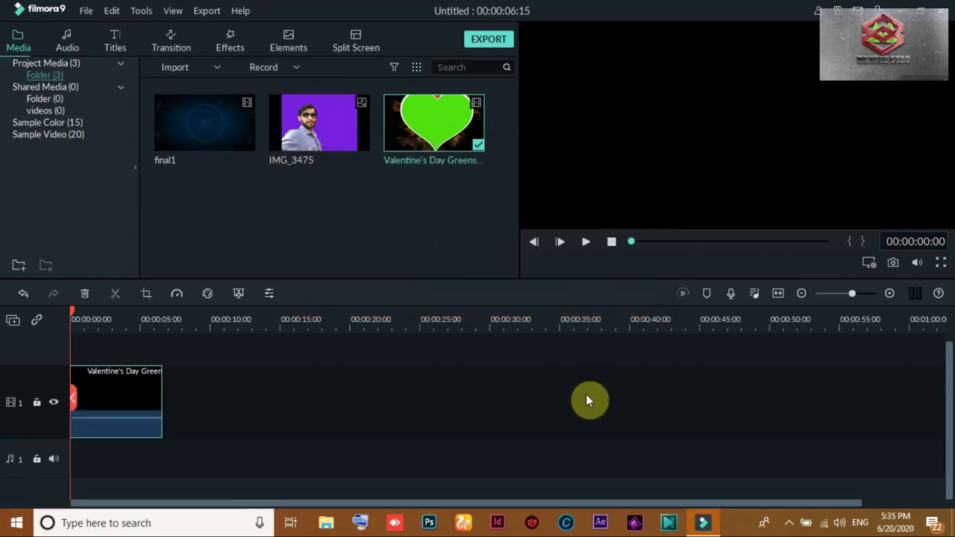
pyautogui.click(586, 242)
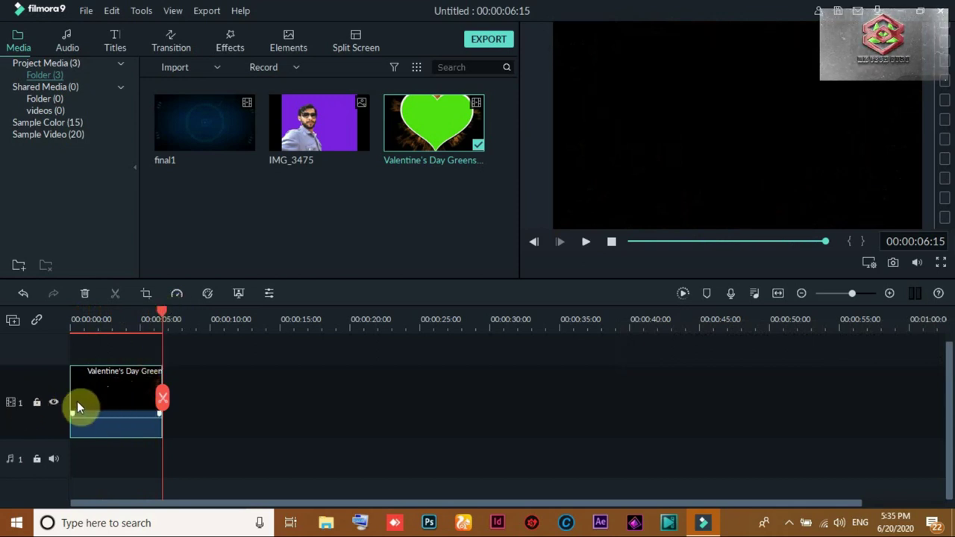
# Move the heart clip up to video track 2 and place IMG_3475 at the start of video track 1
pyautogui.moveTo(116, 396); pyautogui.dragTo(116, 352)
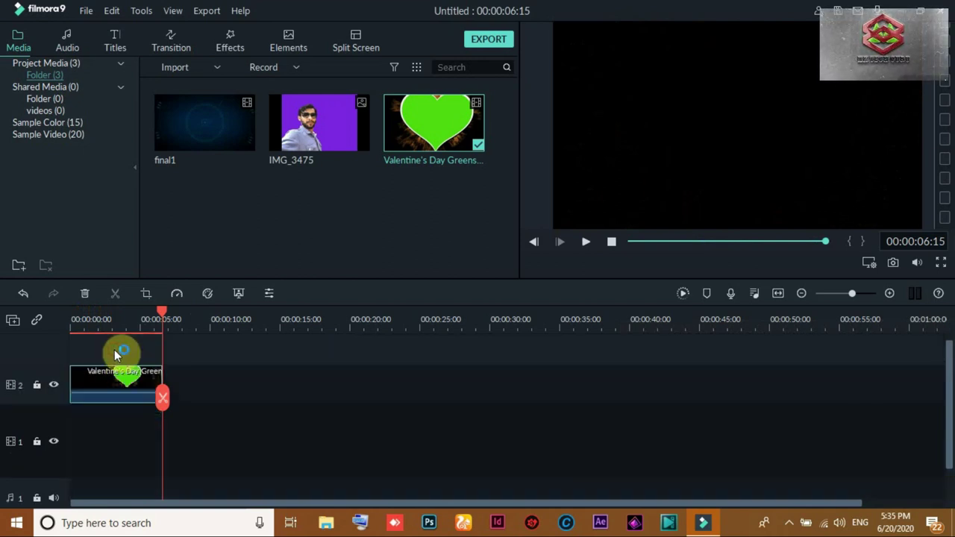
pyautogui.moveTo(337, 133); pyautogui.dragTo(67, 436)
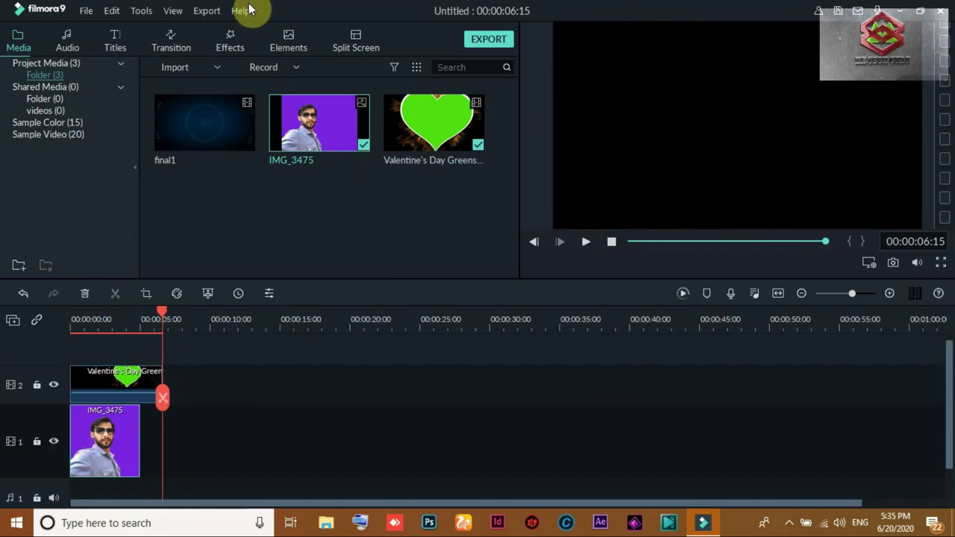
# Try splitting the heart clip at 00:00:03:01 and moving its second part further along the track, undoing both edits
pyautogui.moveTo(161, 313); pyautogui.dragTo(129, 314)
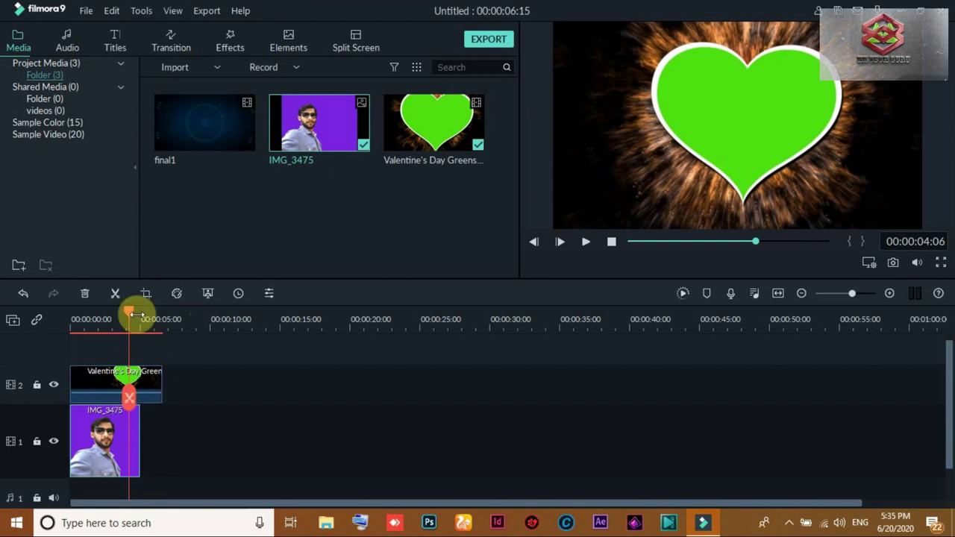
pyautogui.moveTo(129, 313); pyautogui.dragTo(112, 313)
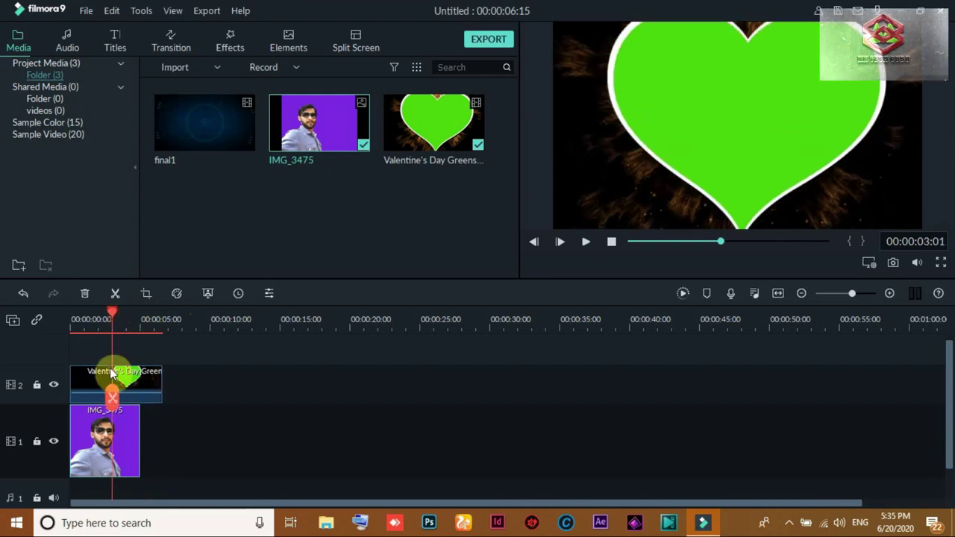
pyautogui.click(111, 401)
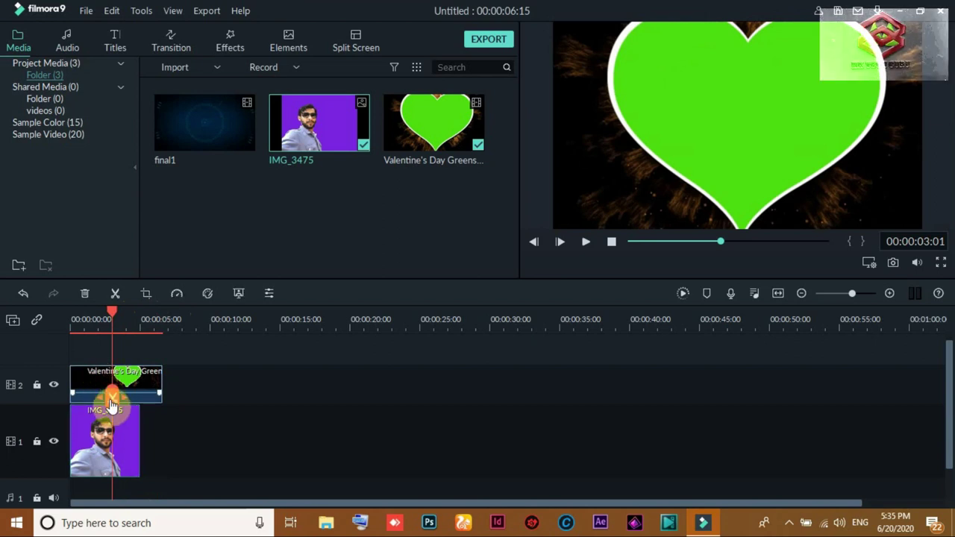
pyautogui.click(112, 397)
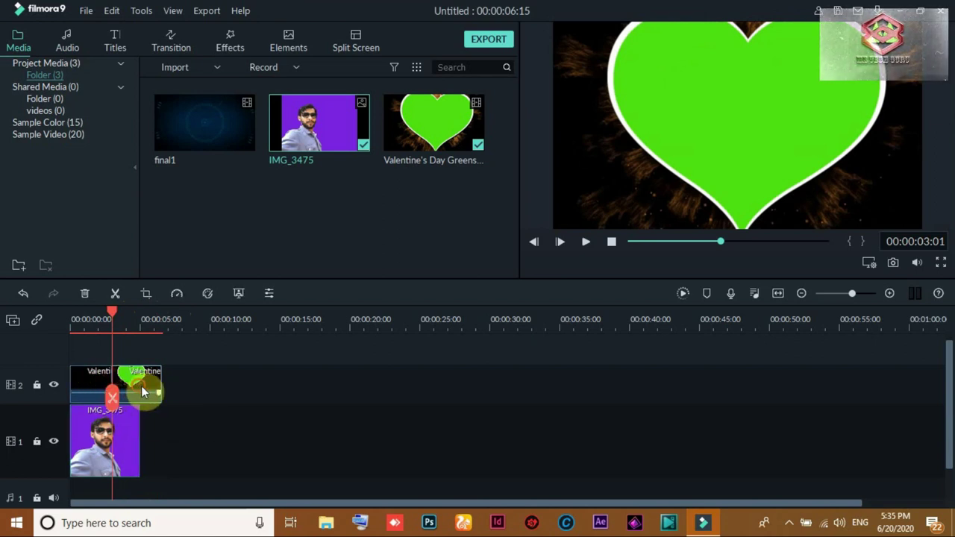
pyautogui.moveTo(141, 386); pyautogui.dragTo(189, 383)
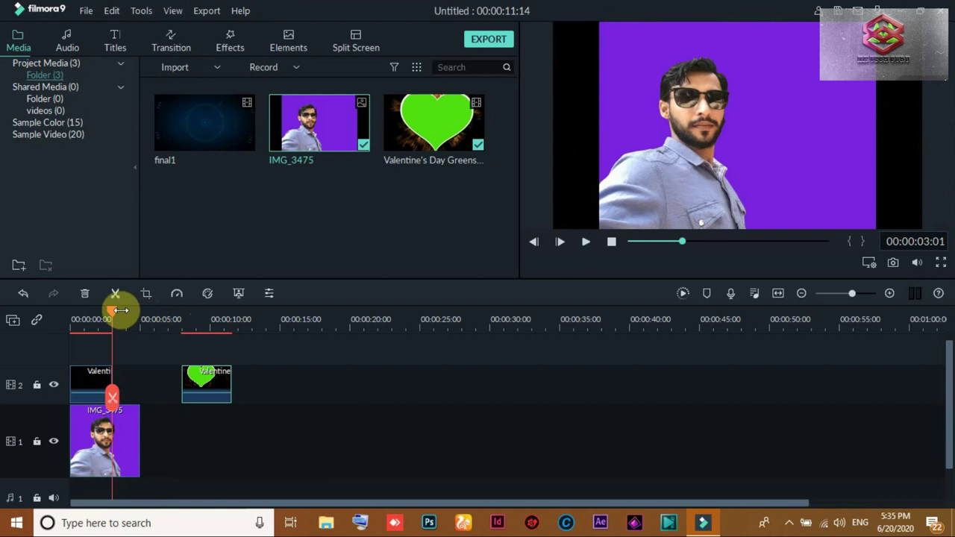
pyautogui.moveTo(118, 316); pyautogui.dragTo(131, 314)
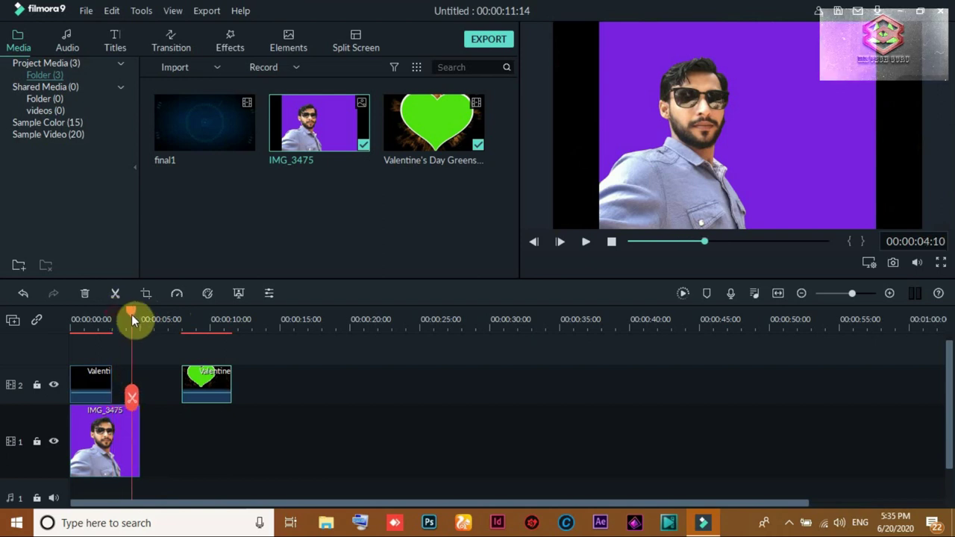
pyautogui.hotkey('ctrl', 'z')
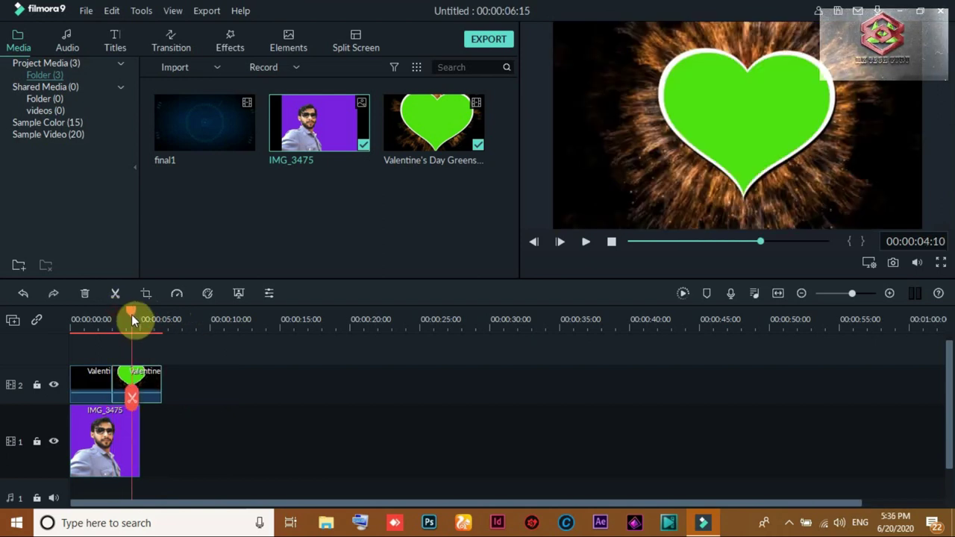
pyautogui.hotkey('ctrl', 'z')
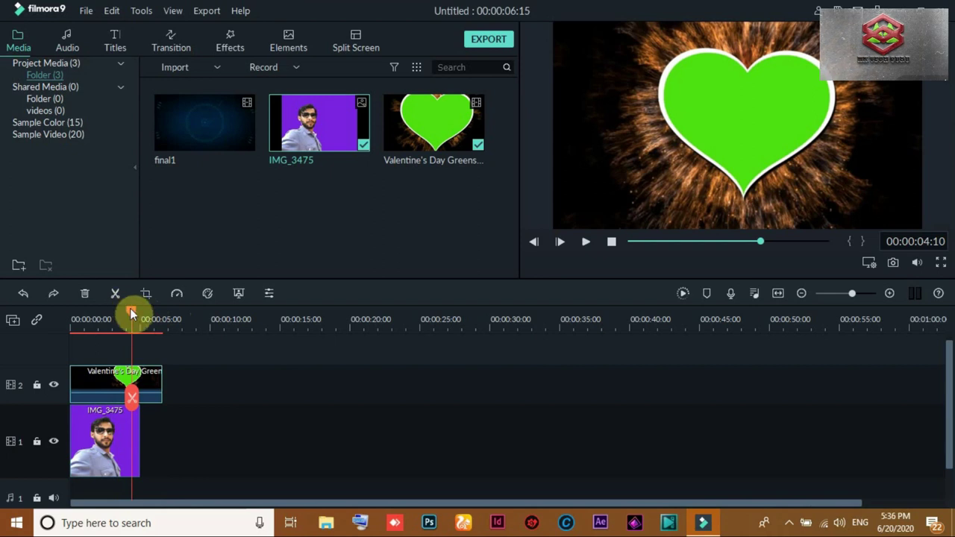
# Extend the IMG_3475 clip on video track 1 to end together with the heart clip above it
pyautogui.moveTo(135, 311); pyautogui.dragTo(191, 318)
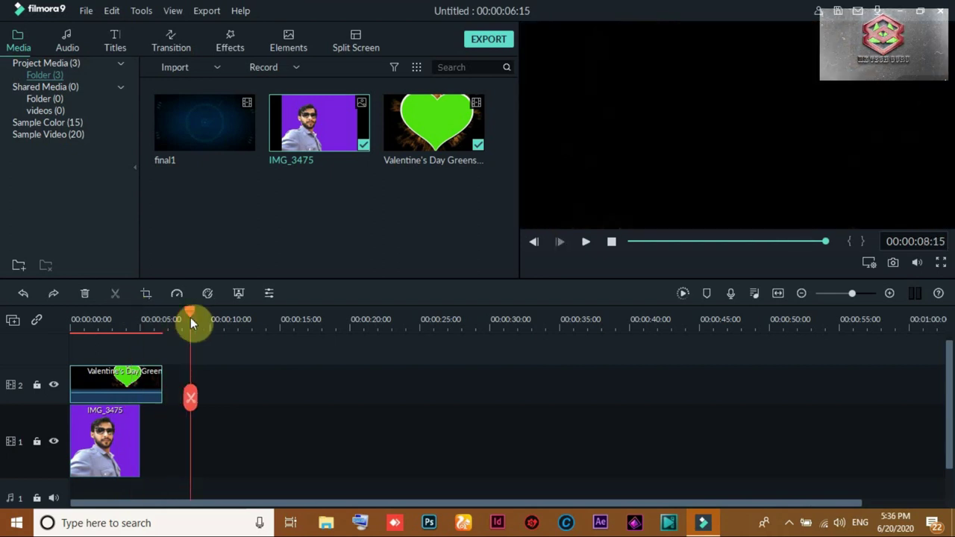
pyautogui.click(115, 448)
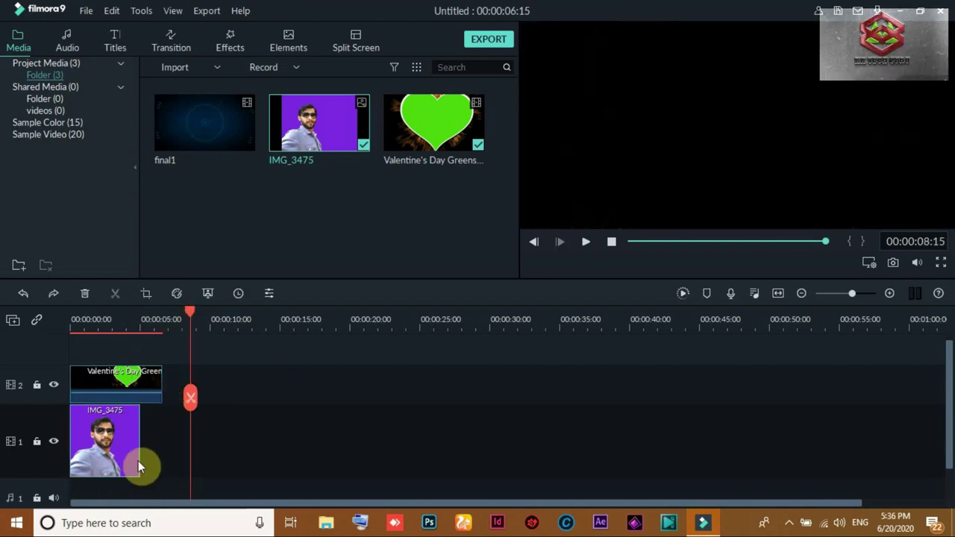
pyautogui.moveTo(140, 442); pyautogui.dragTo(160, 448)
pyautogui.click(121, 388)
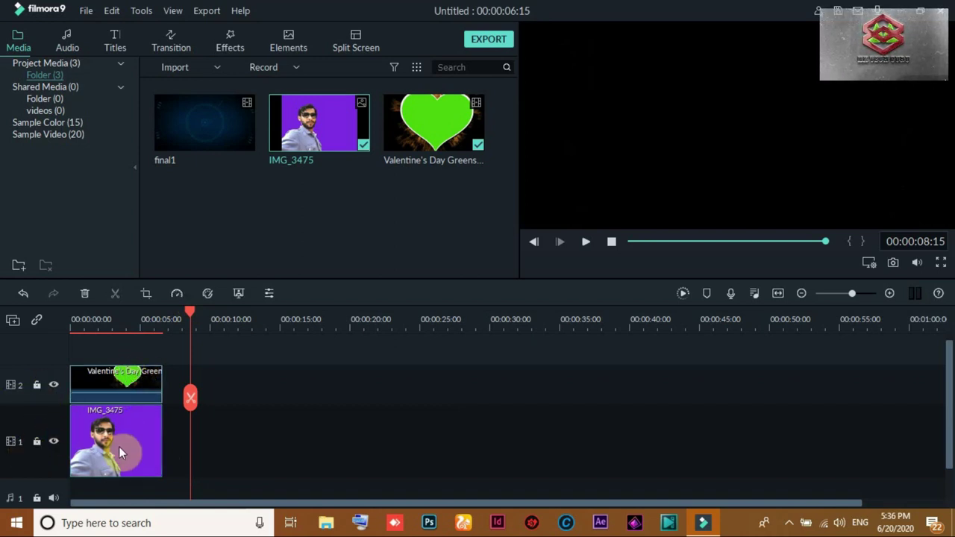
# Enable Chroma Key with the green key color on the heart clip and preview the frame at 00:00:02:18
pyautogui.click(108, 379)
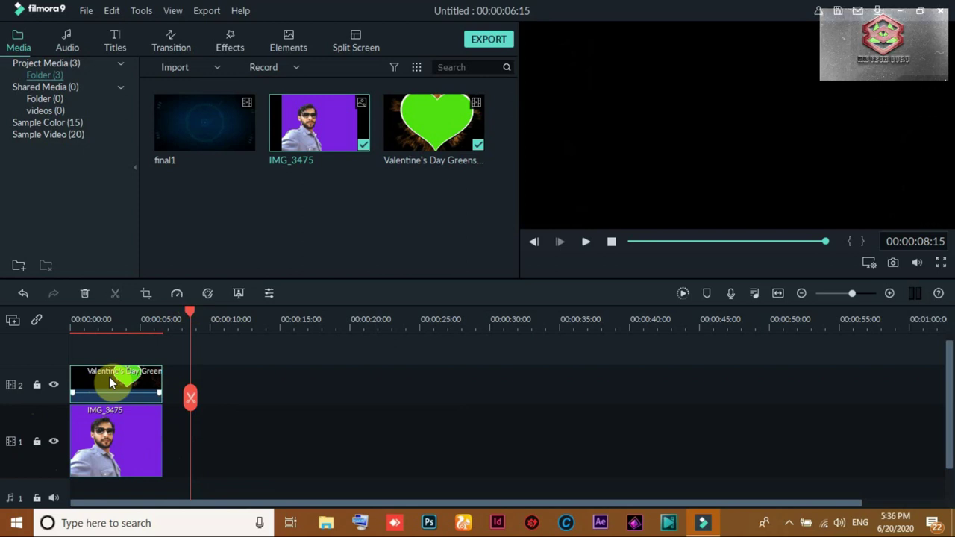
pyautogui.doubleClick(109, 377)
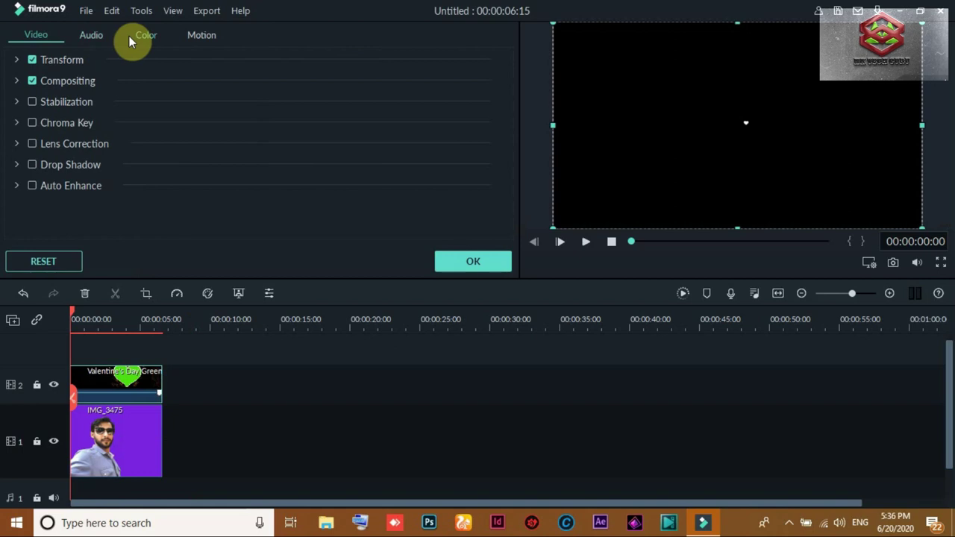
pyautogui.click(95, 34)
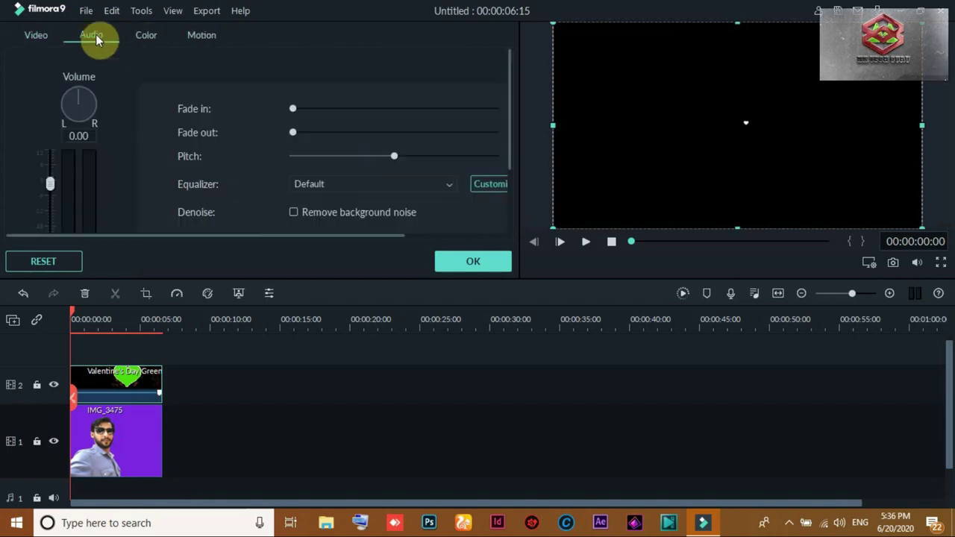
pyautogui.click(149, 35)
pyautogui.click(208, 37)
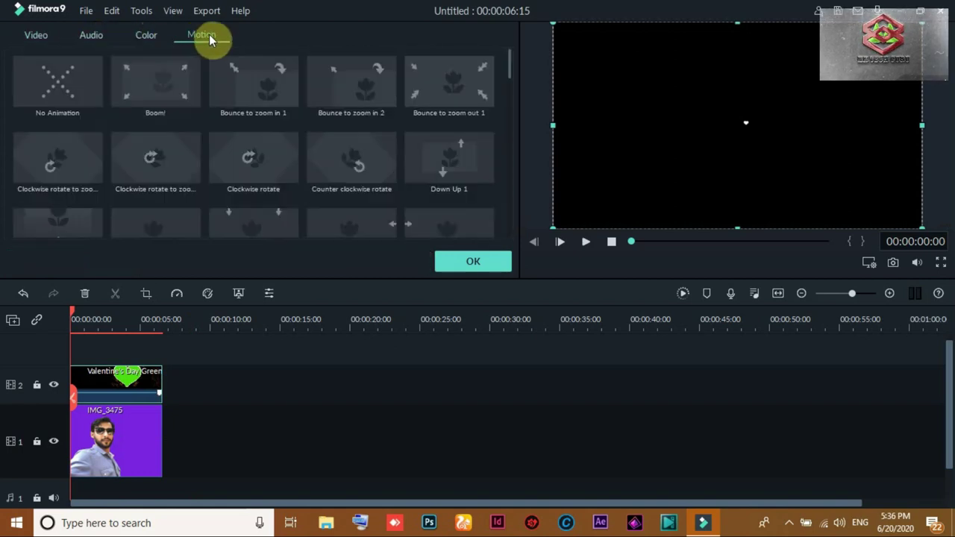
pyautogui.click(37, 38)
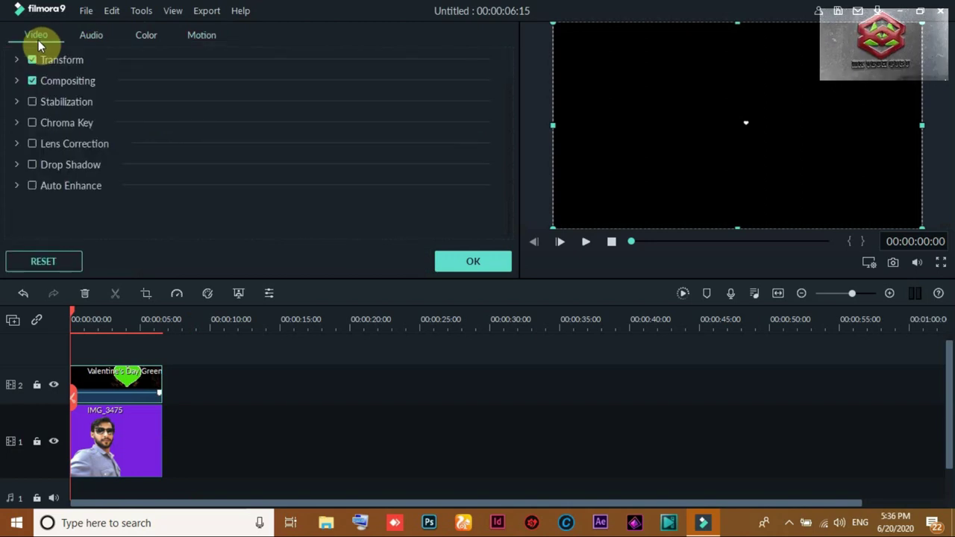
pyautogui.click(32, 124)
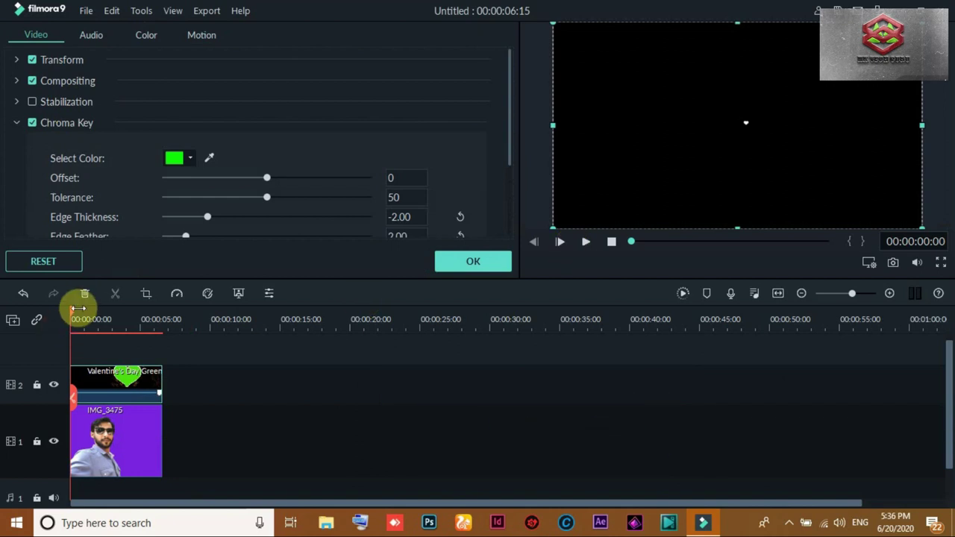
pyautogui.moveTo(73, 314); pyautogui.dragTo(108, 308)
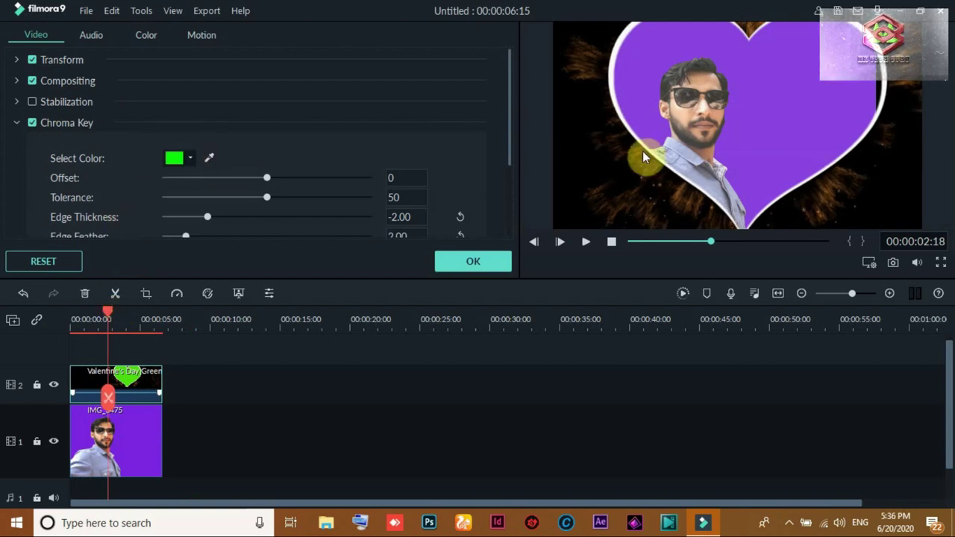
# Resample the heart clip's chroma key color with the eyedropper, picking the green inside the heart in the preview
pyautogui.click(210, 155)
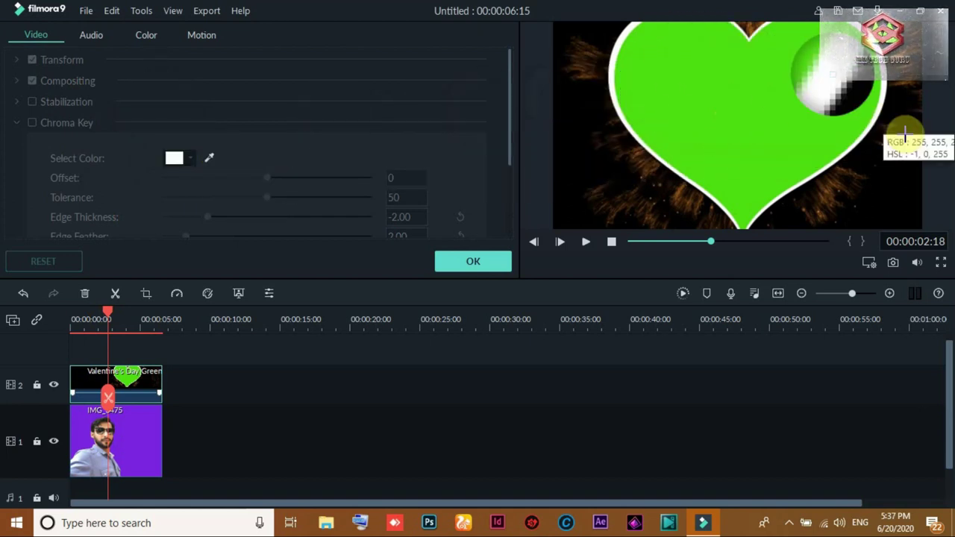
pyautogui.click(942, 236)
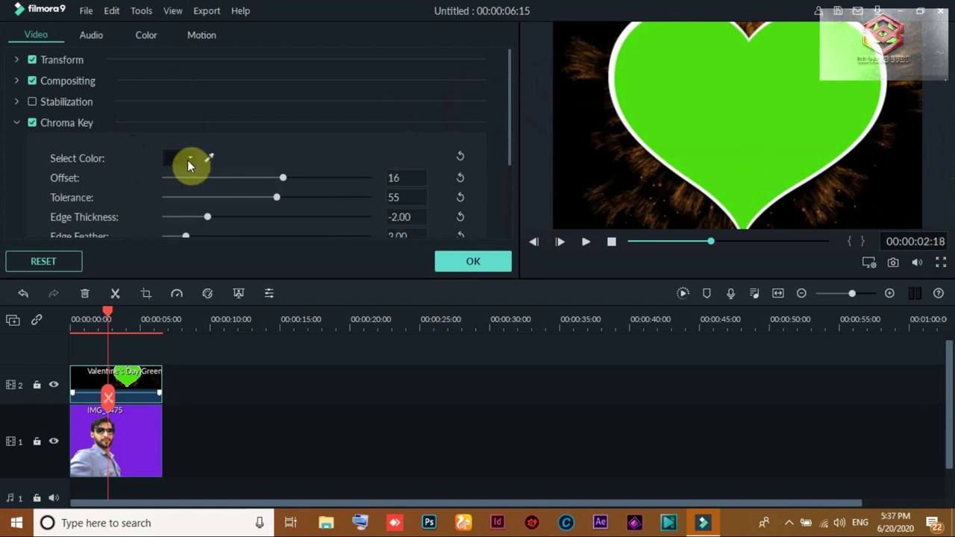
pyautogui.click(210, 158)
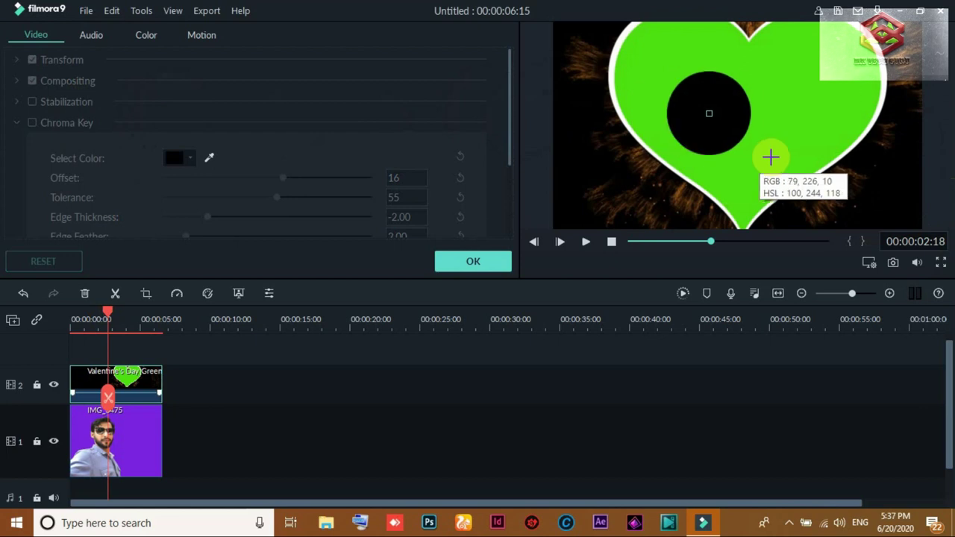
pyautogui.click(777, 150)
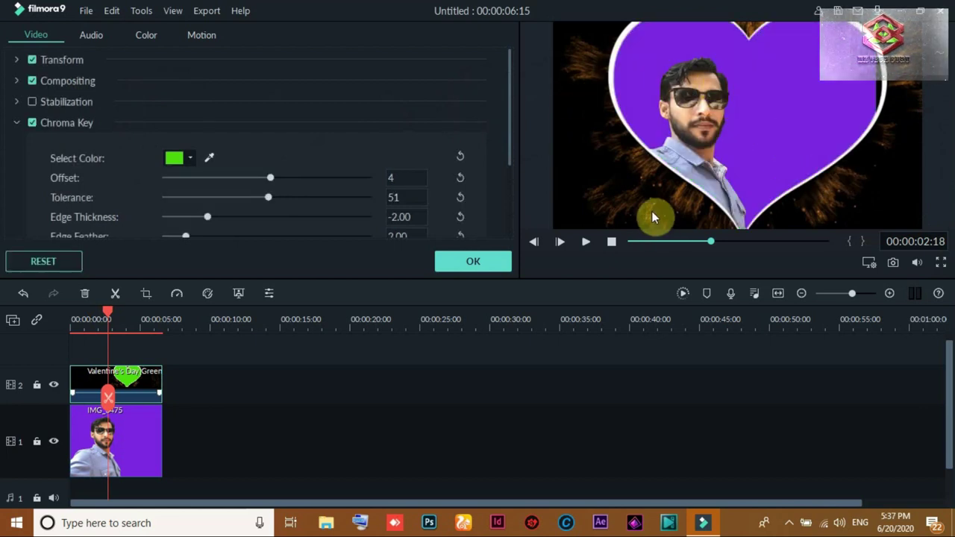
pyautogui.click(700, 103)
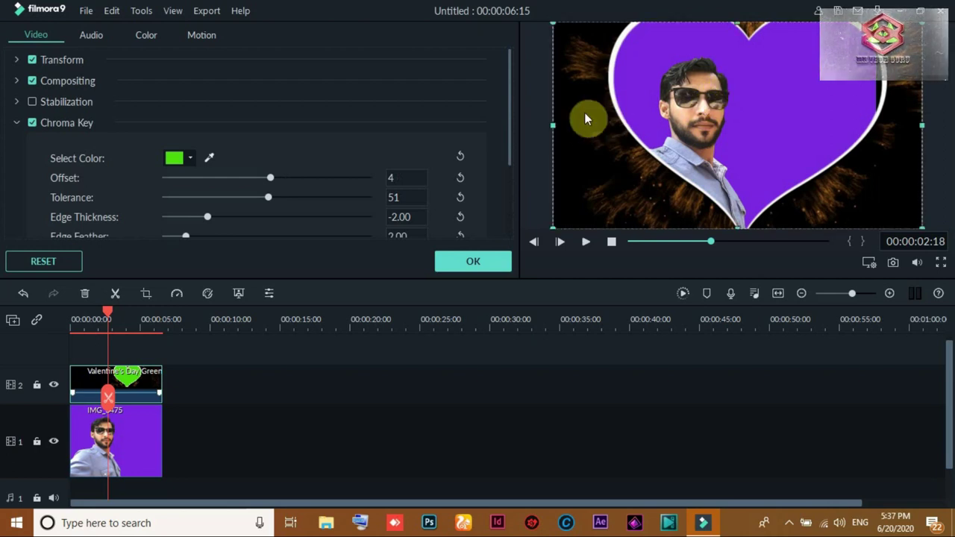
# Close the clip settings, then slightly enlarge and reposition the IMG_3475 photo behind the heart in the preview
pyautogui.click(143, 443)
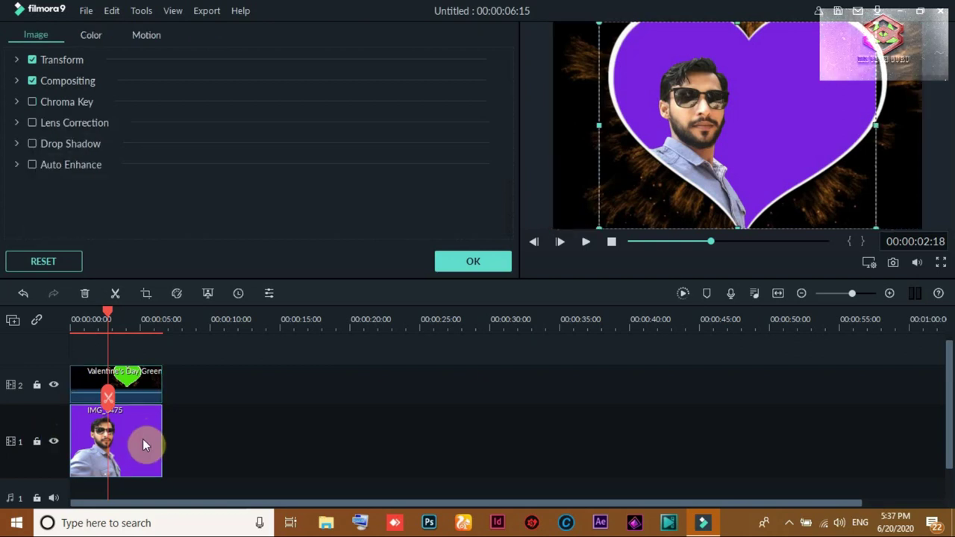
pyautogui.click(487, 262)
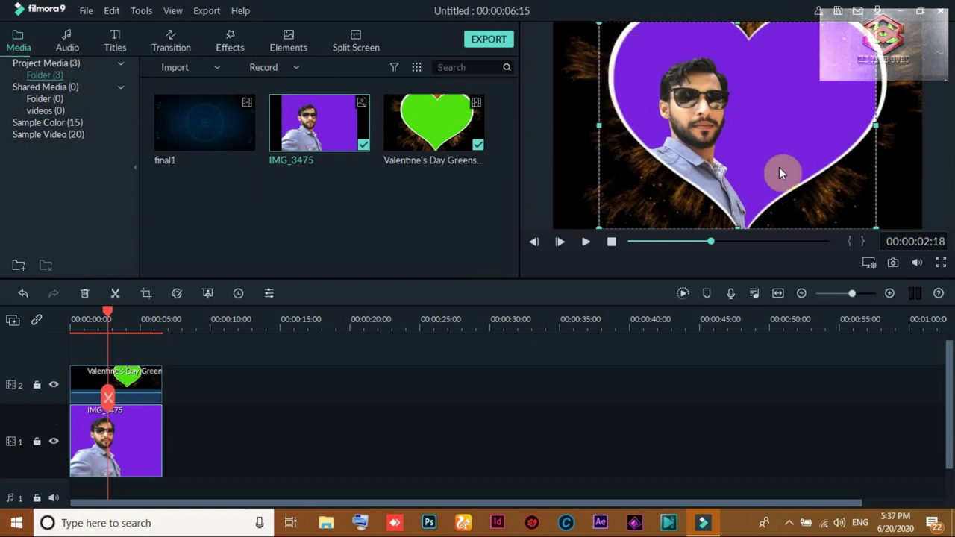
pyautogui.moveTo(599, 29)
pyautogui.mouseDown()
pyautogui.moveTo(705, 95)
pyautogui.moveTo(593, 16)
pyautogui.mouseUp()
pyautogui.moveTo(786, 116); pyautogui.dragTo(799, 118)
pyautogui.moveTo(750, 211); pyautogui.dragTo(751, 213)
pyautogui.click(134, 445)
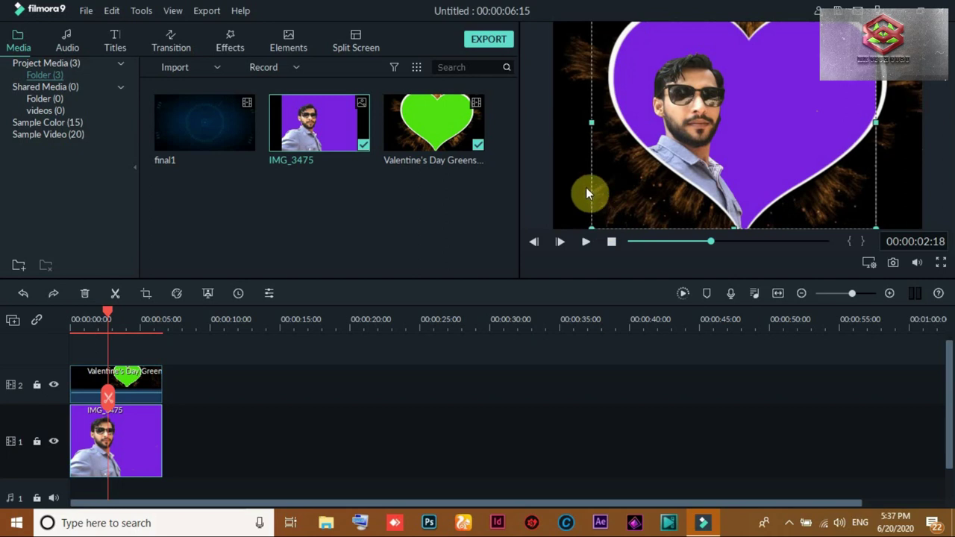
pyautogui.moveTo(593, 181); pyautogui.dragTo(598, 182)
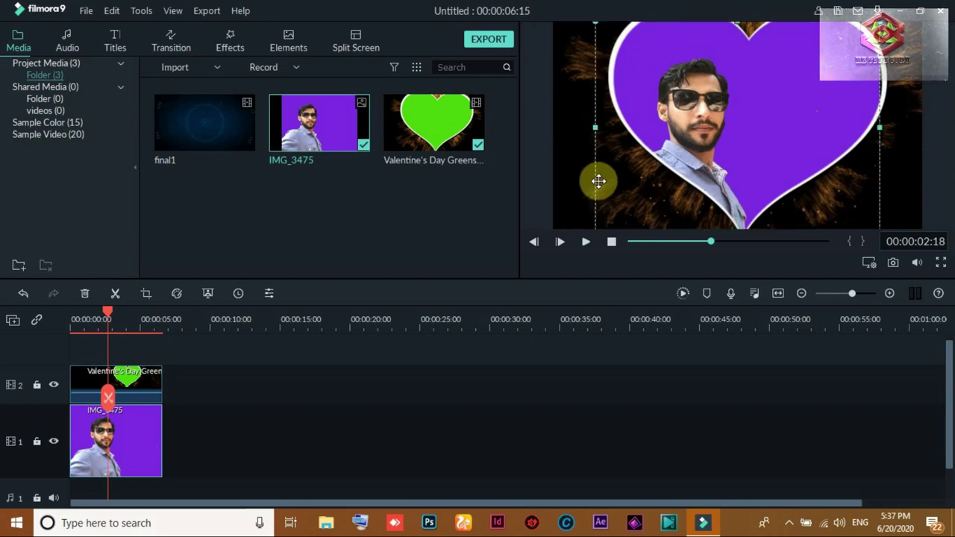
# Nudge the IMG_3475 photo to the right and slightly up inside the heart, and play the composition
pyautogui.press('Right')
pyautogui.press('Right')
pyautogui.press('Right')
pyautogui.press('Right')
pyautogui.press('Right')
pyautogui.press('Right')
pyautogui.press('Right')
pyautogui.press('Right')
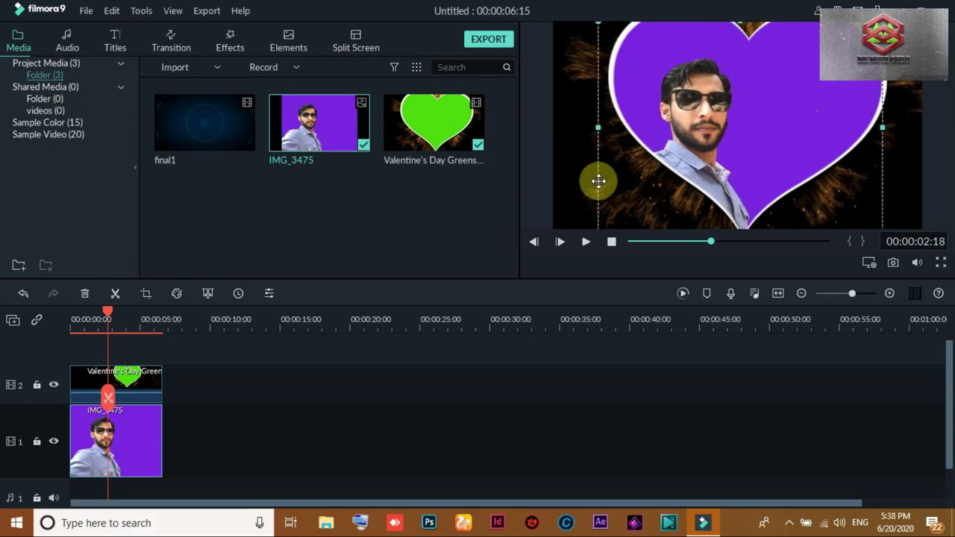
pyautogui.press('Right')
pyautogui.press('Right')
pyautogui.press('Right')
pyautogui.press('Right')
pyautogui.press('Right')
pyautogui.press('Right')
pyautogui.press('Right')
pyautogui.press('Right')
pyautogui.press('Right')
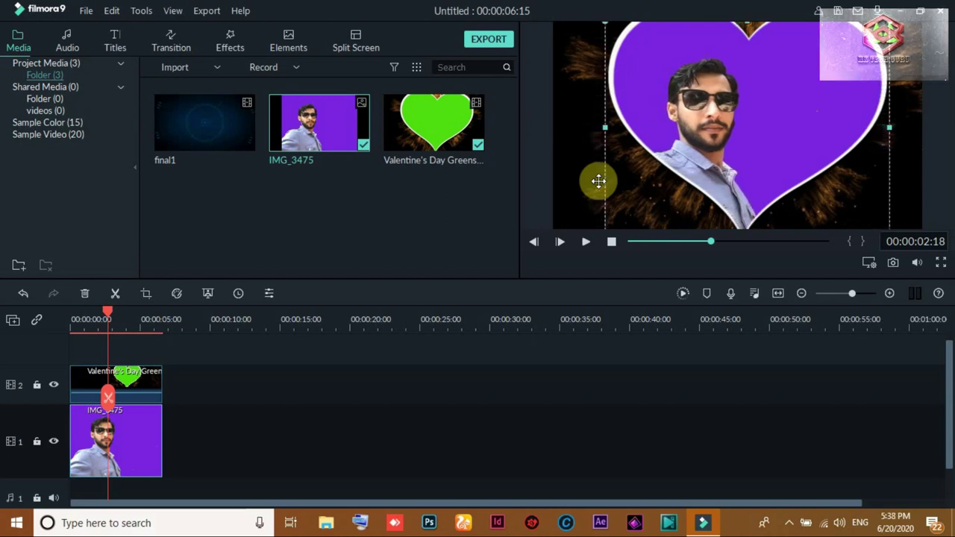
pyautogui.press('Up')
pyautogui.press('Up')
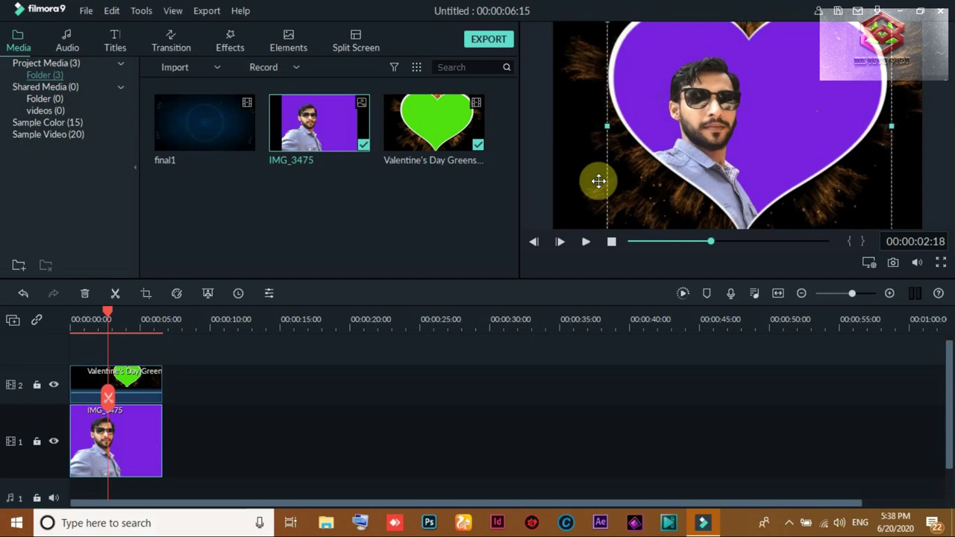
pyautogui.press('Up')
pyautogui.press('Up')
pyautogui.press('Up')
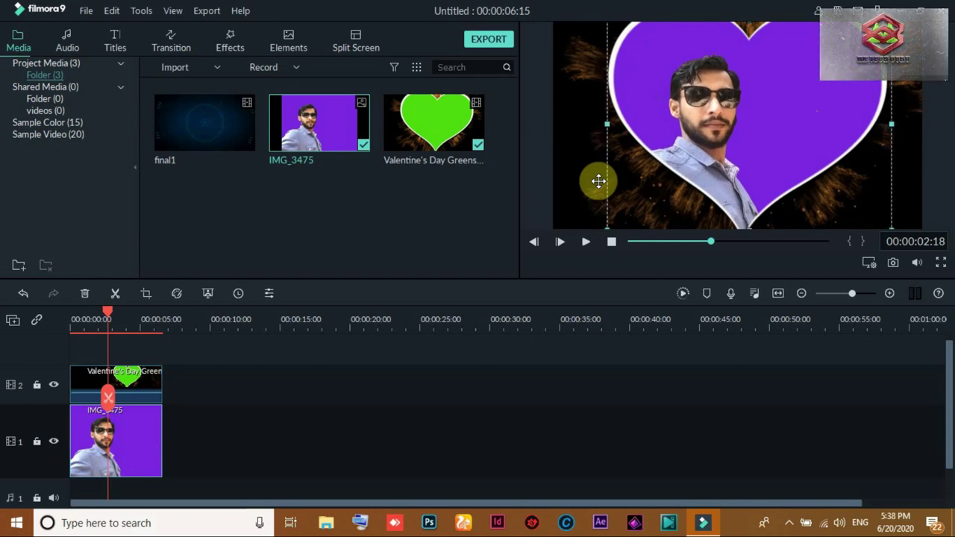
pyautogui.click(588, 243)
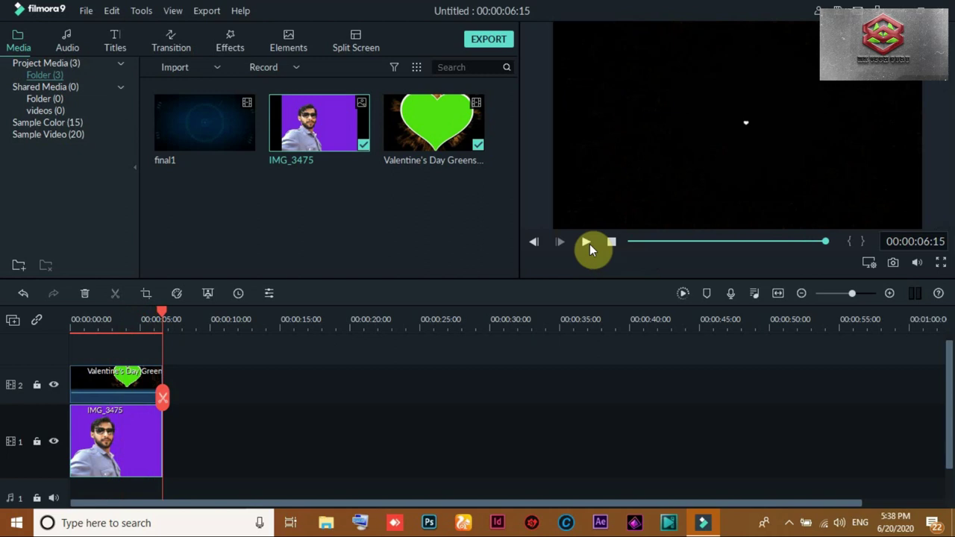
pyautogui.click(588, 244)
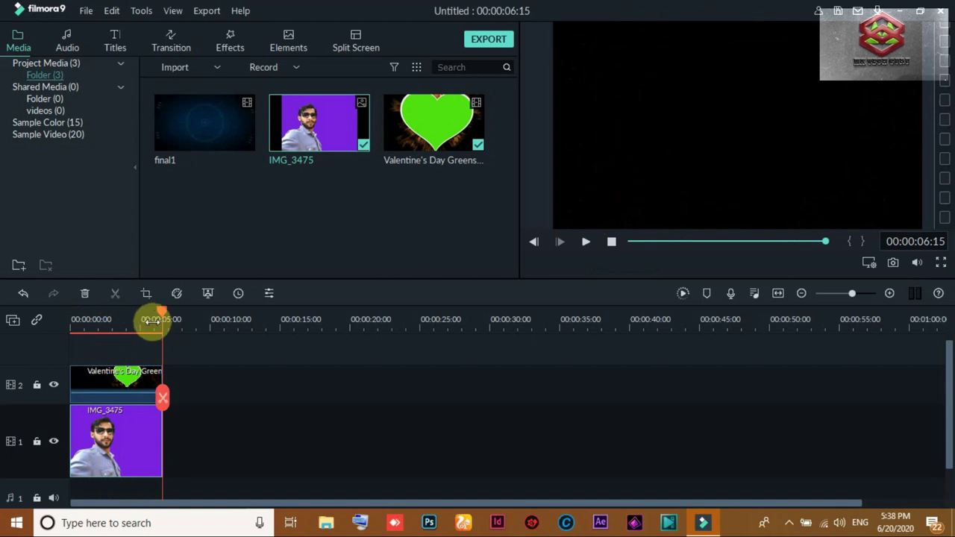
# Copy the heart clip, paste it at 00:00:21:06, and move the copy directly after the original on video track 2
pyautogui.moveTo(163, 319); pyautogui.dragTo(366, 322)
pyautogui.click(100, 387)
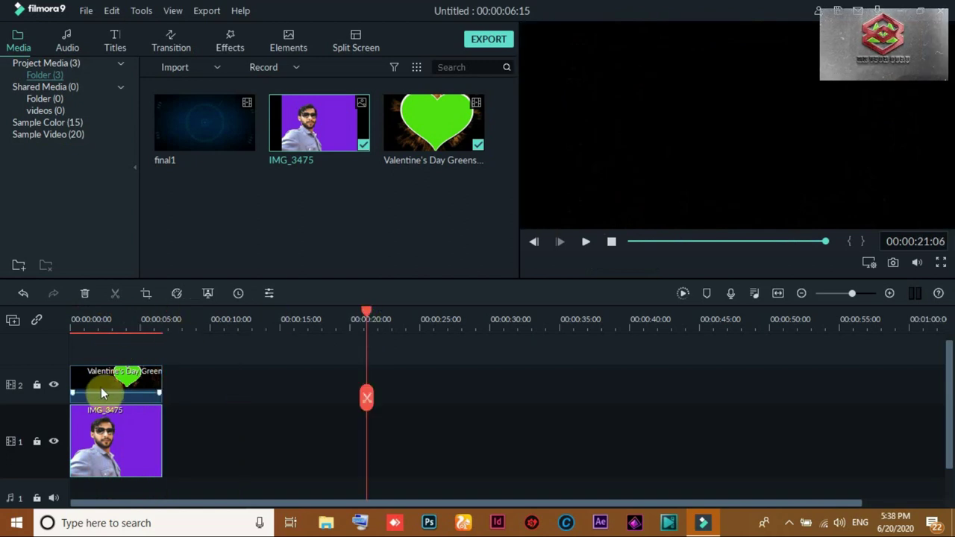
pyautogui.rightClick(106, 382)
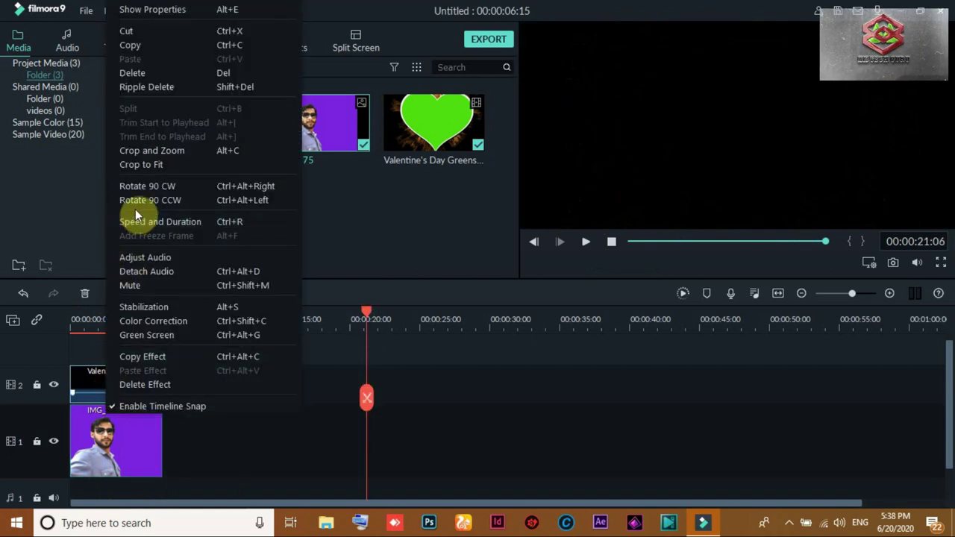
pyautogui.click(199, 48)
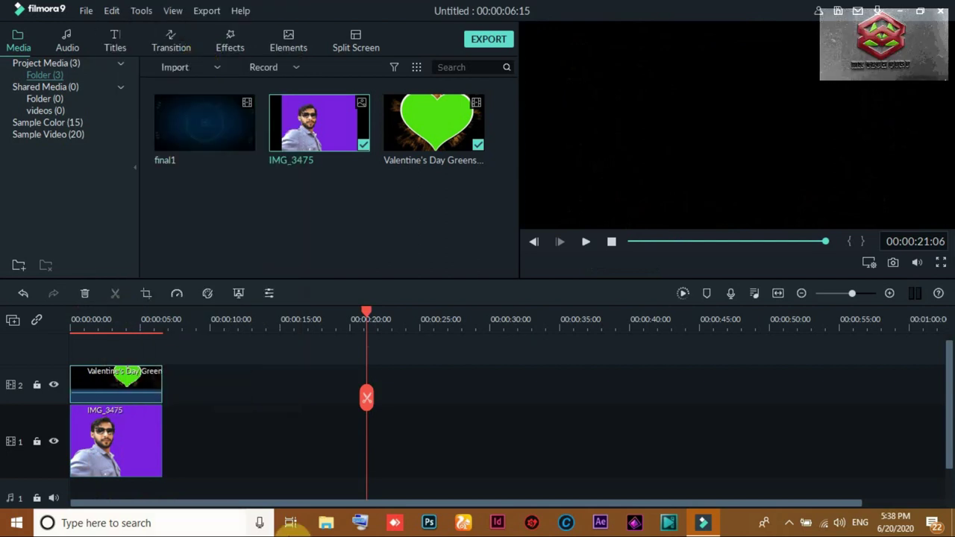
pyautogui.rightClick(239, 386)
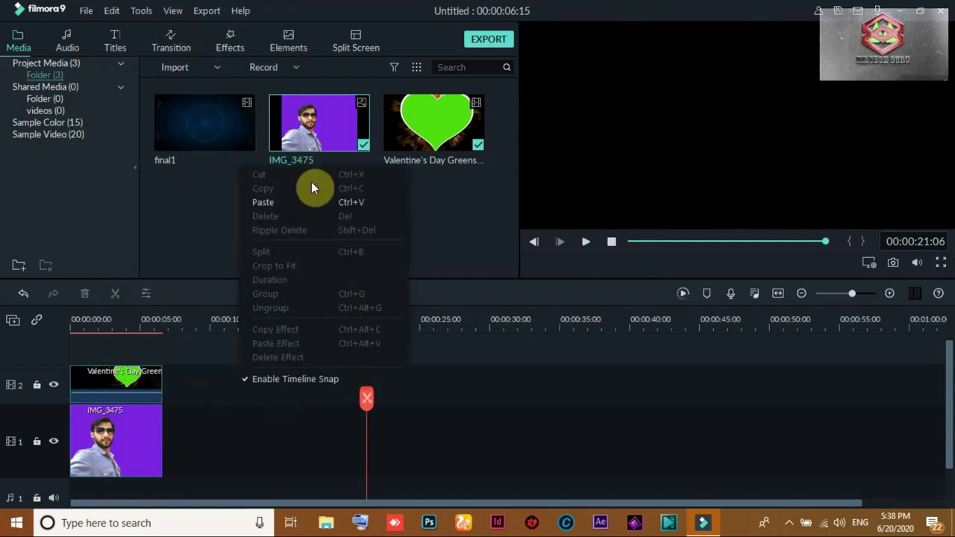
pyautogui.click(281, 202)
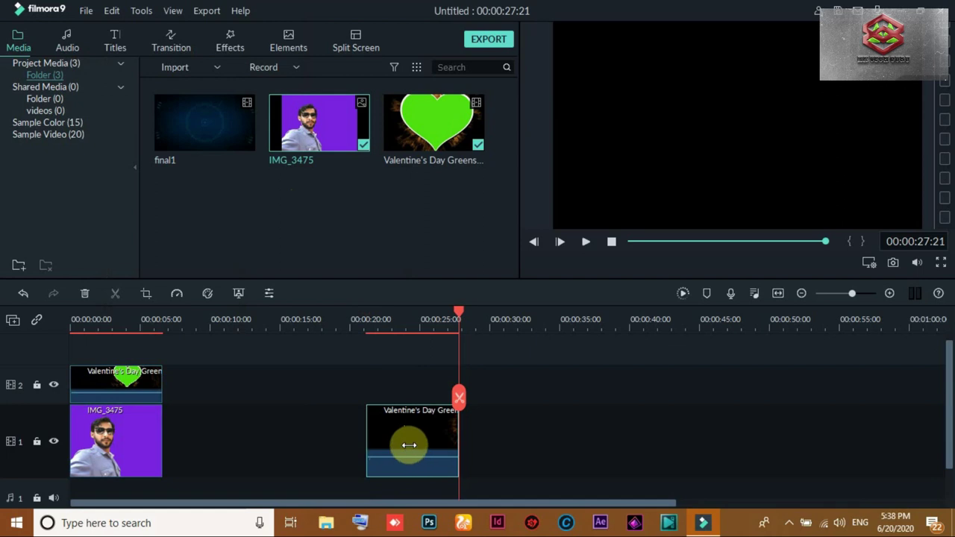
pyautogui.moveTo(405, 440); pyautogui.dragTo(214, 384)
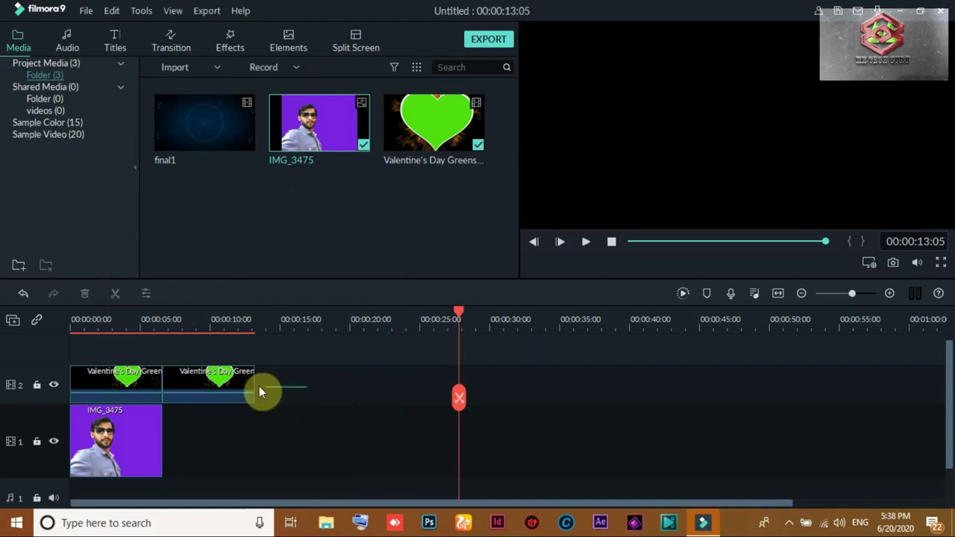
# Copy both heart clips together and place the pasted pair directly after them on video track 2
pyautogui.click(135, 383)
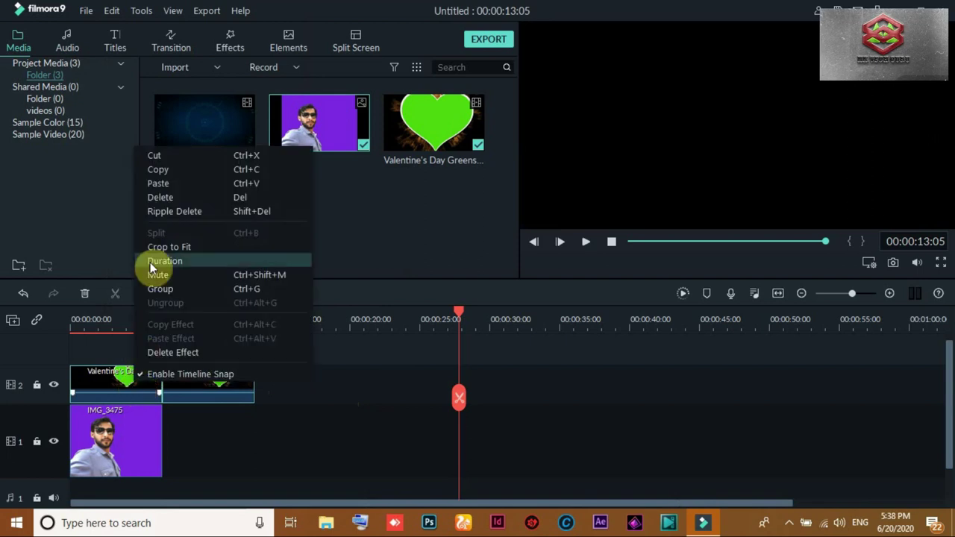
pyautogui.click(171, 171)
pyautogui.click(346, 394)
pyautogui.rightClick(346, 394)
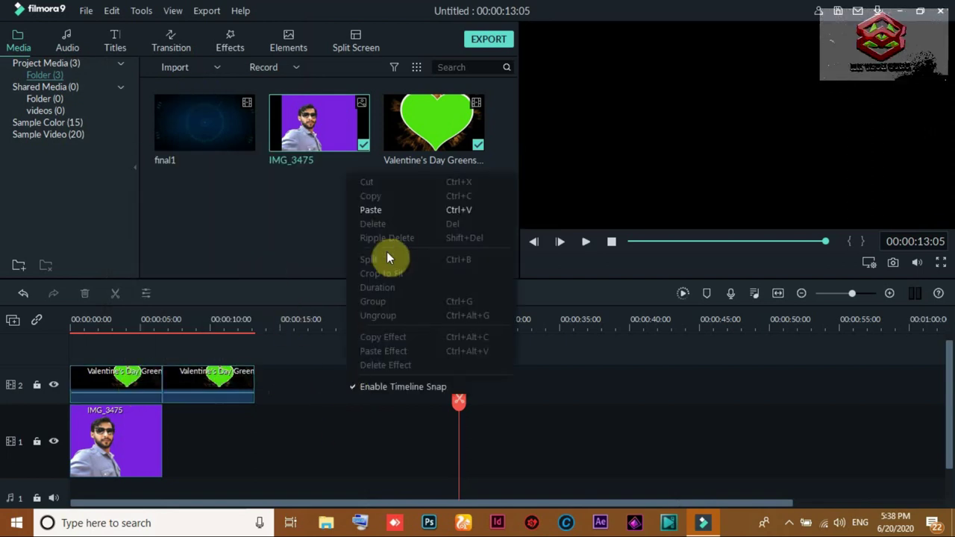
pyautogui.click(394, 209)
pyautogui.moveTo(532, 447); pyautogui.dragTo(323, 379)
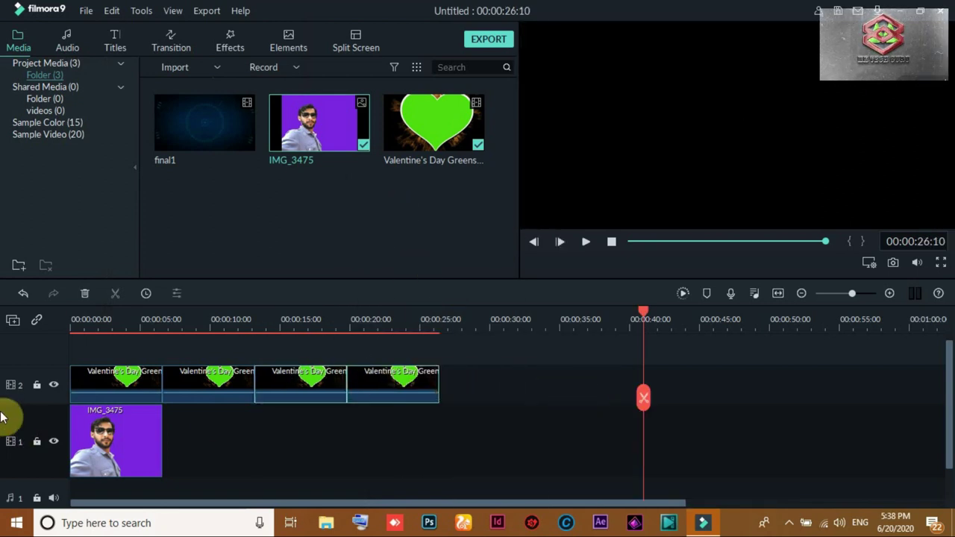
# Extend the IMG_3475 clip on video track 1 to end with the fourth heart clip at 00:00:26:10
pyautogui.moveTo(645, 314); pyautogui.dragTo(605, 319)
pyautogui.click(523, 331)
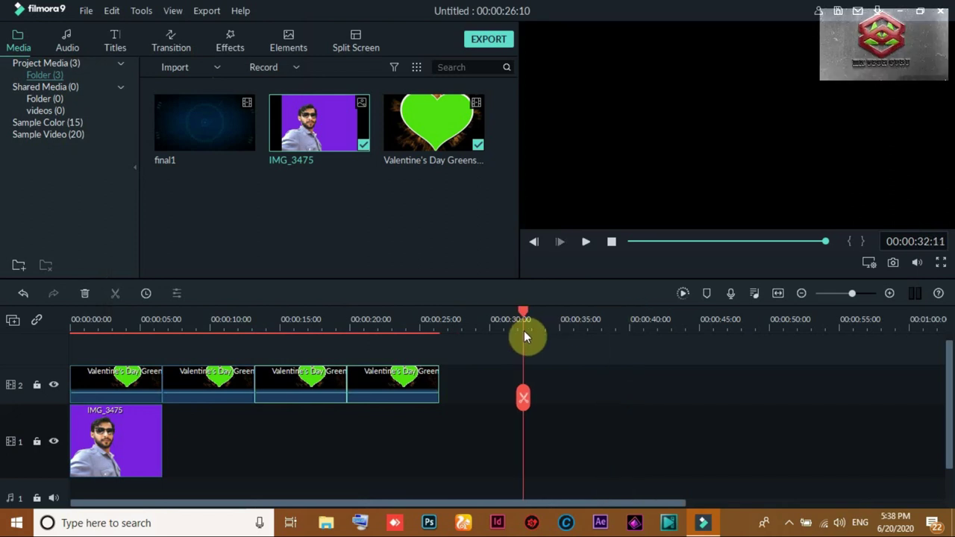
pyautogui.click(147, 441)
pyautogui.moveTo(162, 439); pyautogui.dragTo(439, 441)
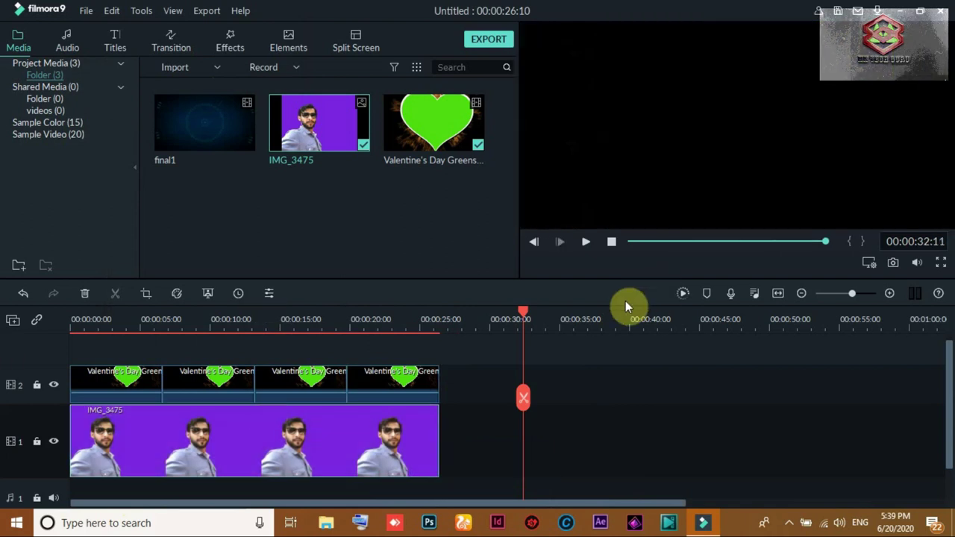
# Play the timeline from the start and scrub through the last heart clip to review the repeated effect
pyautogui.moveTo(523, 314); pyautogui.dragTo(69, 356)
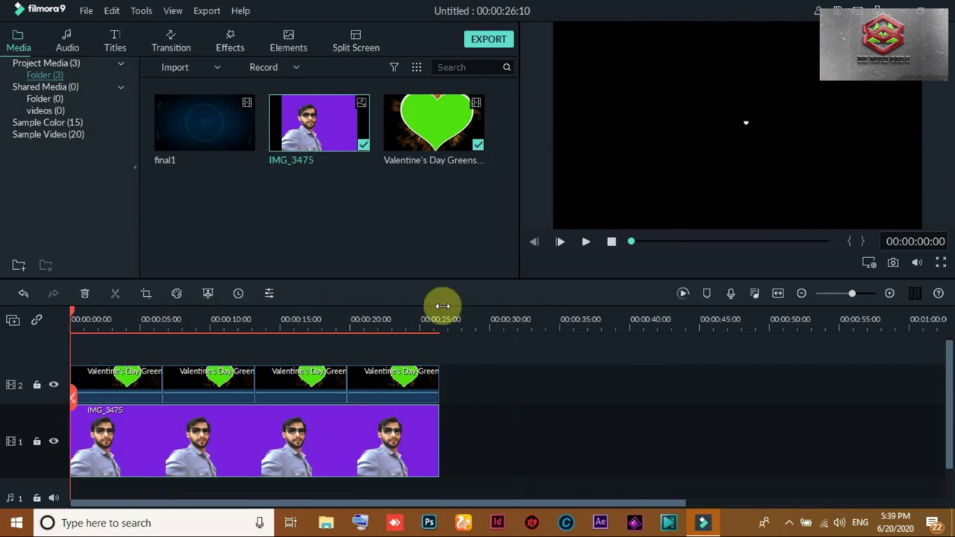
pyautogui.click(586, 242)
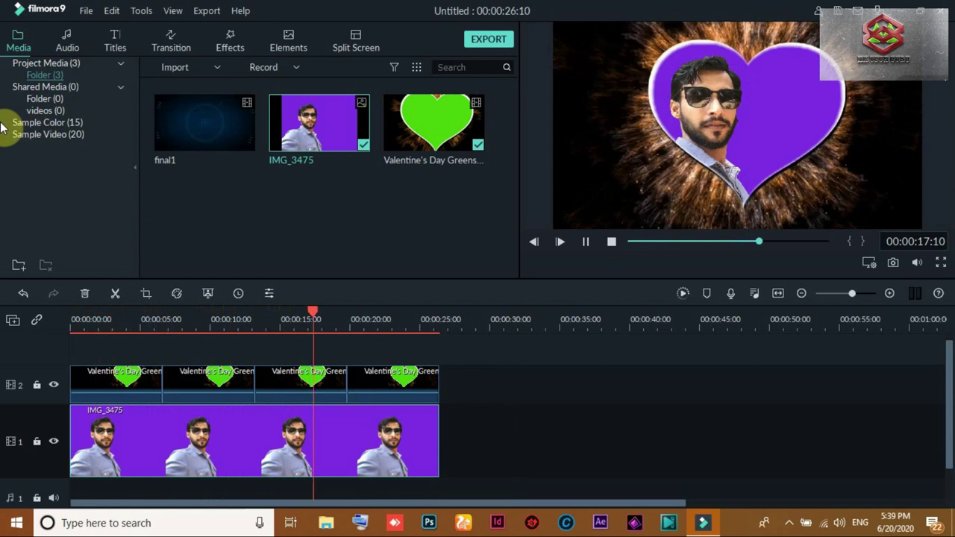
pyautogui.click(586, 242)
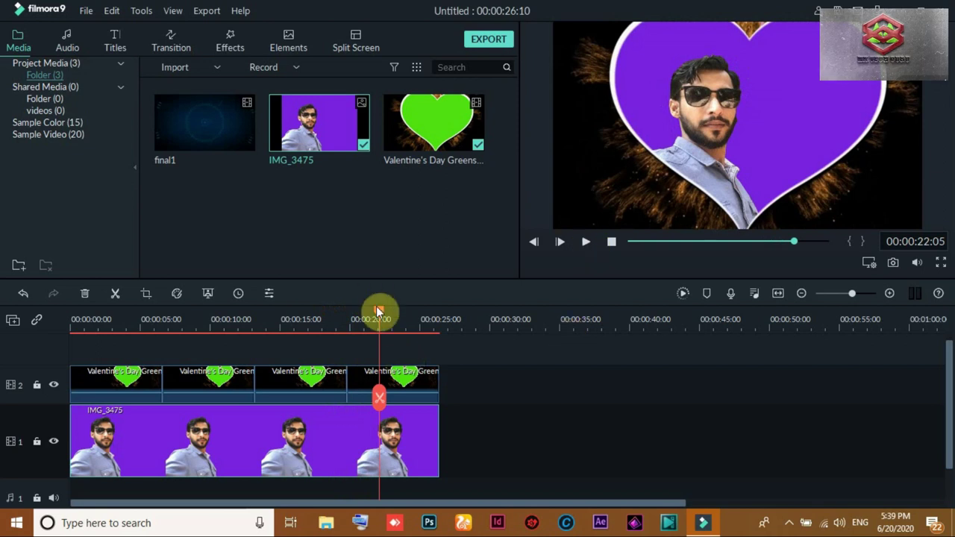
pyautogui.moveTo(379, 314); pyautogui.dragTo(448, 312)
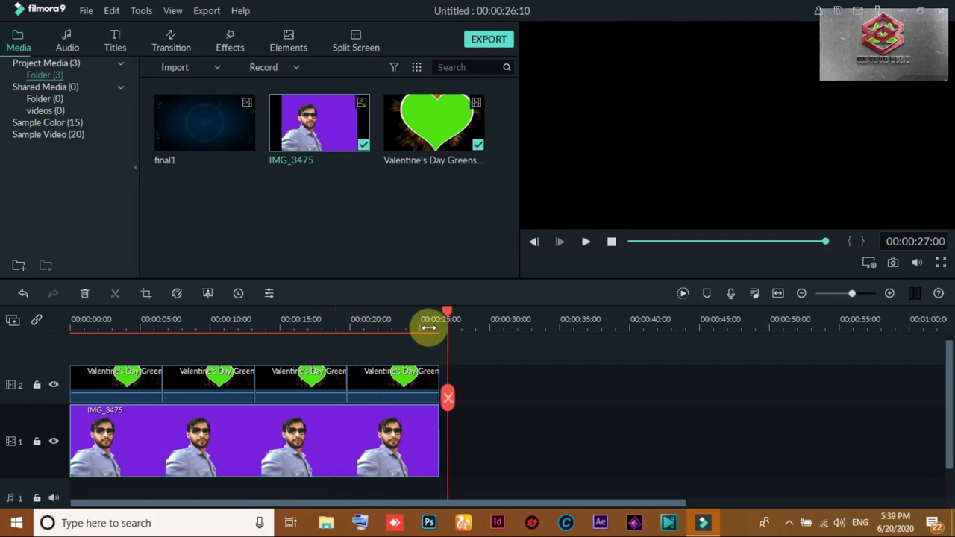
# Add the 3D transition Box Flip 2 between the first and second heart clips on video track 2
pyautogui.click(115, 388)
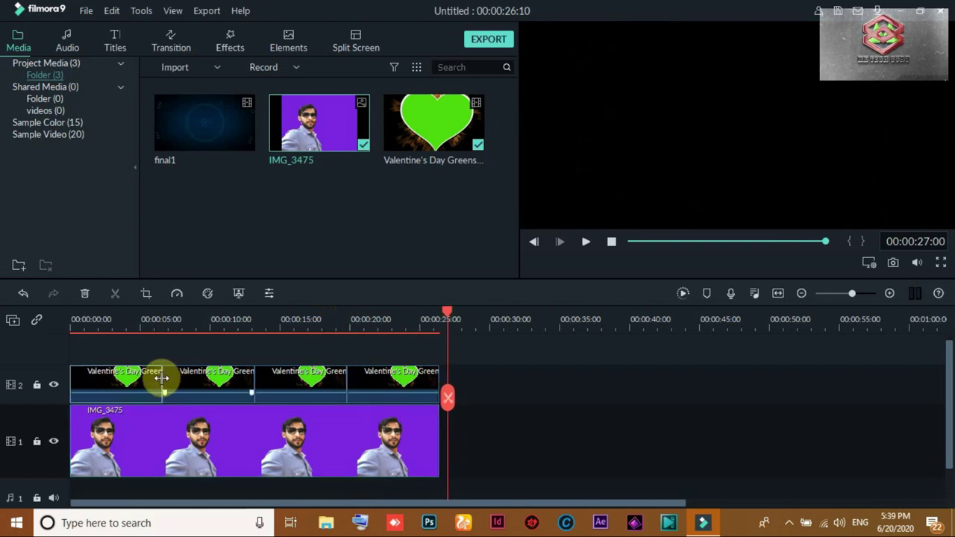
pyautogui.click(165, 49)
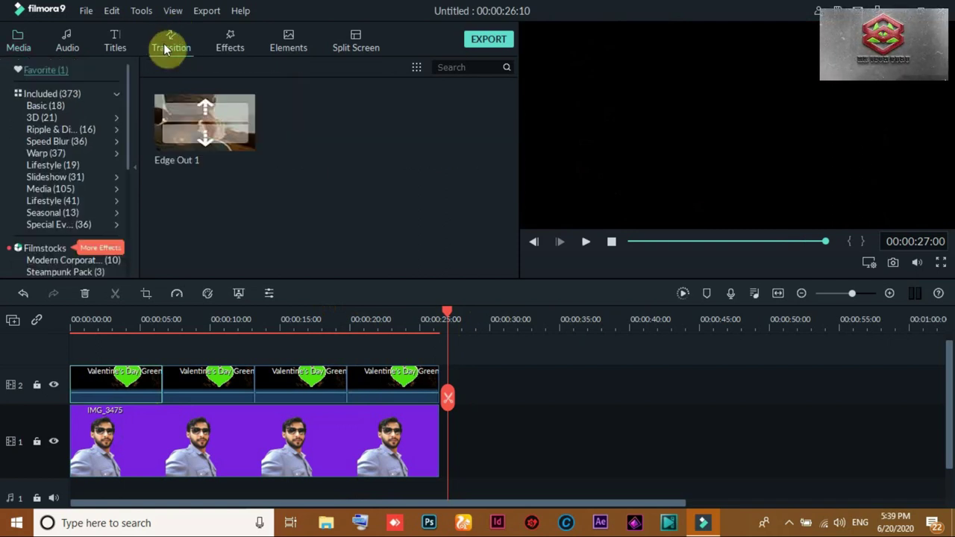
pyautogui.click(51, 116)
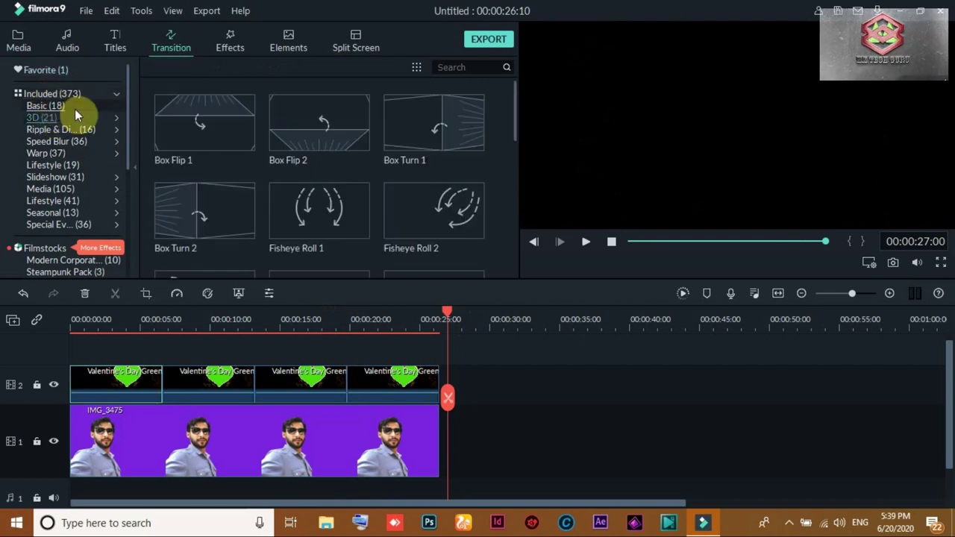
pyautogui.moveTo(317, 134); pyautogui.dragTo(156, 380)
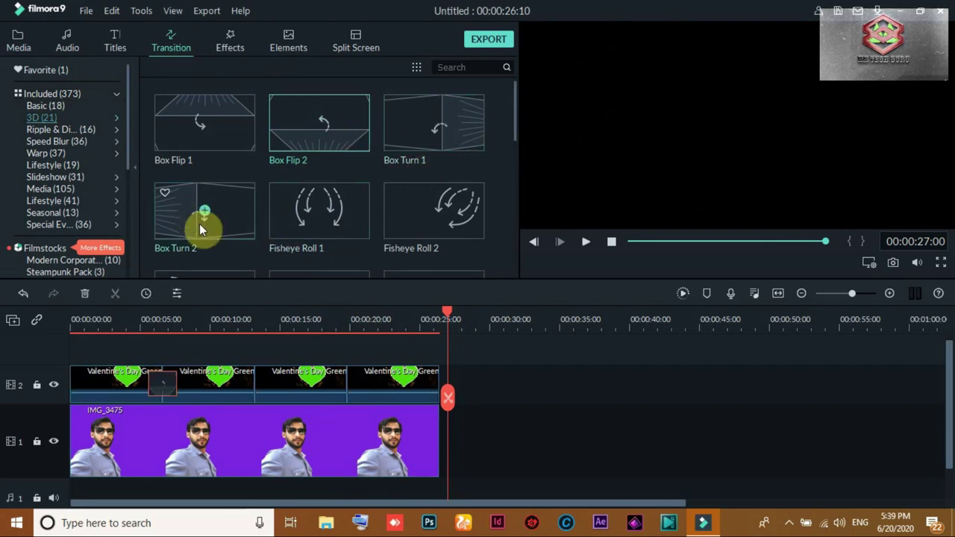
# Add the Media transition Before You Go-Go 3 between the second and third heart clips, and the Cosmic Pack transition between the third and fourth
pyautogui.click(61, 166)
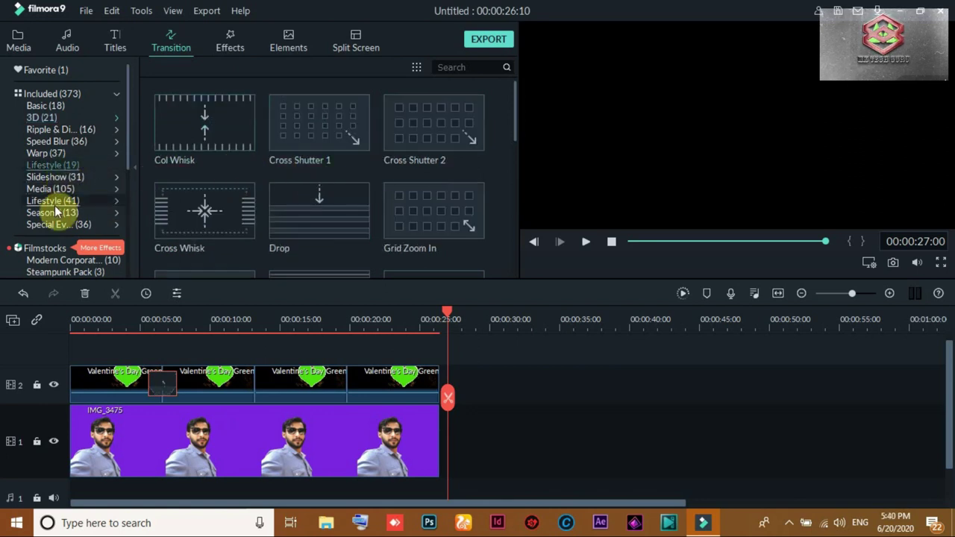
pyautogui.click(60, 190)
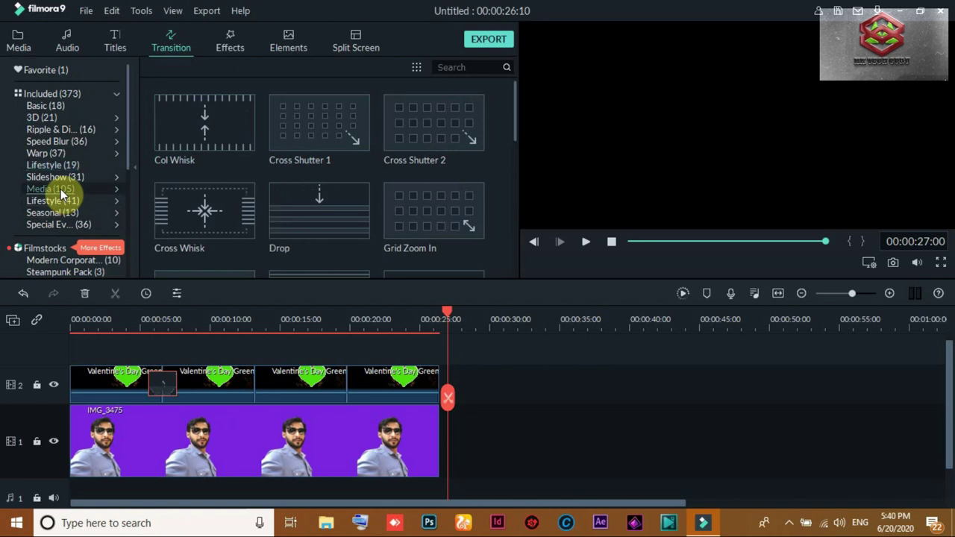
pyautogui.moveTo(421, 143); pyautogui.dragTo(254, 382)
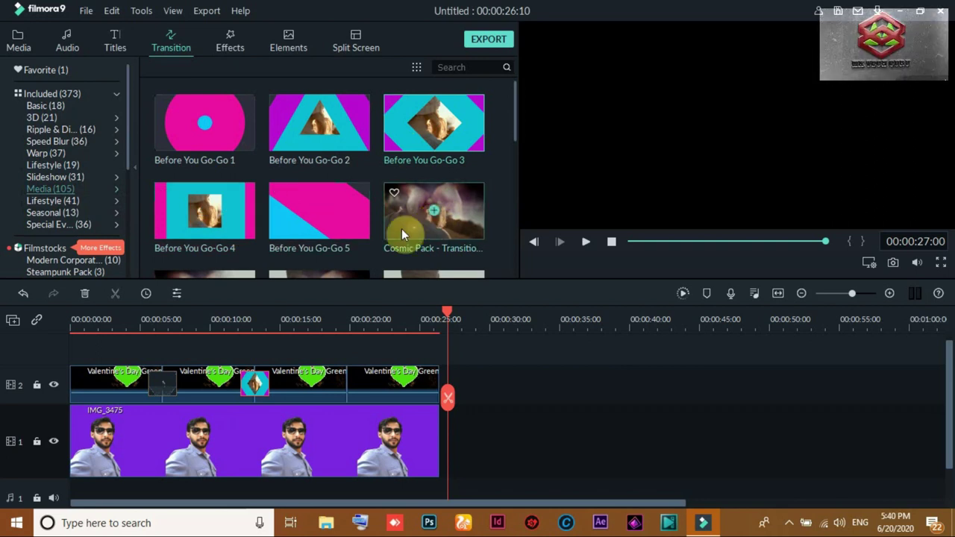
pyautogui.moveTo(401, 228); pyautogui.dragTo(344, 374)
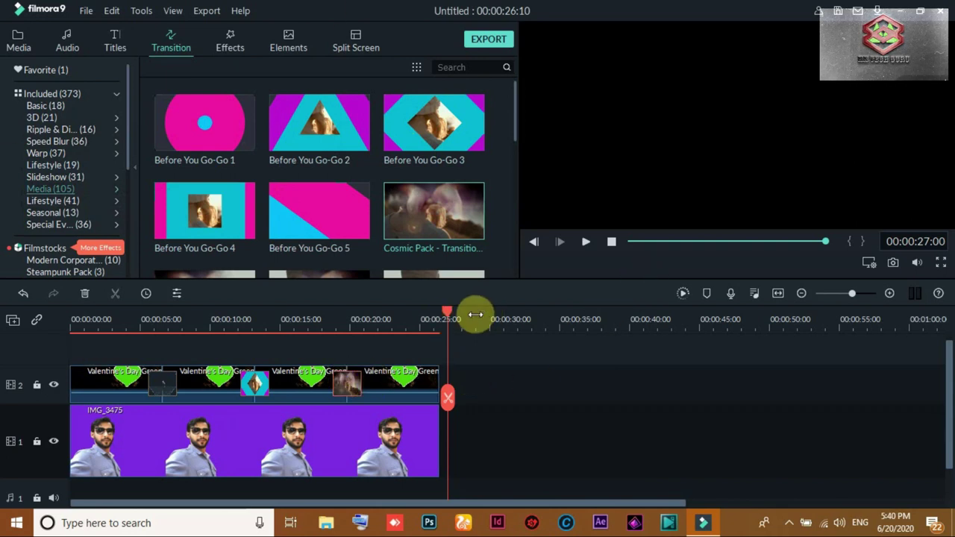
# Add the overlay effect Beauty Retro - Overlay 1 on video track 3 above the second heart clip and preview it
pyautogui.moveTo(448, 312); pyautogui.dragTo(226, 345)
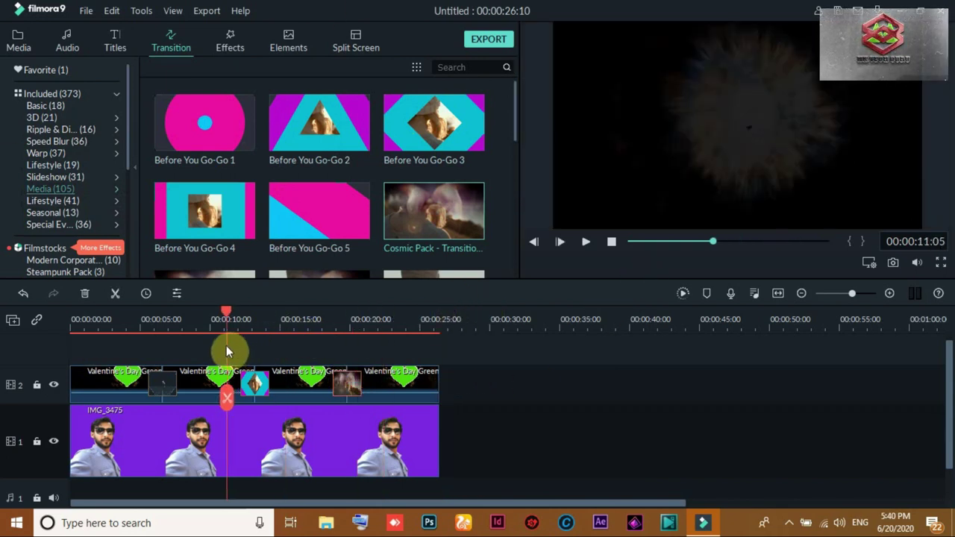
pyautogui.click(226, 44)
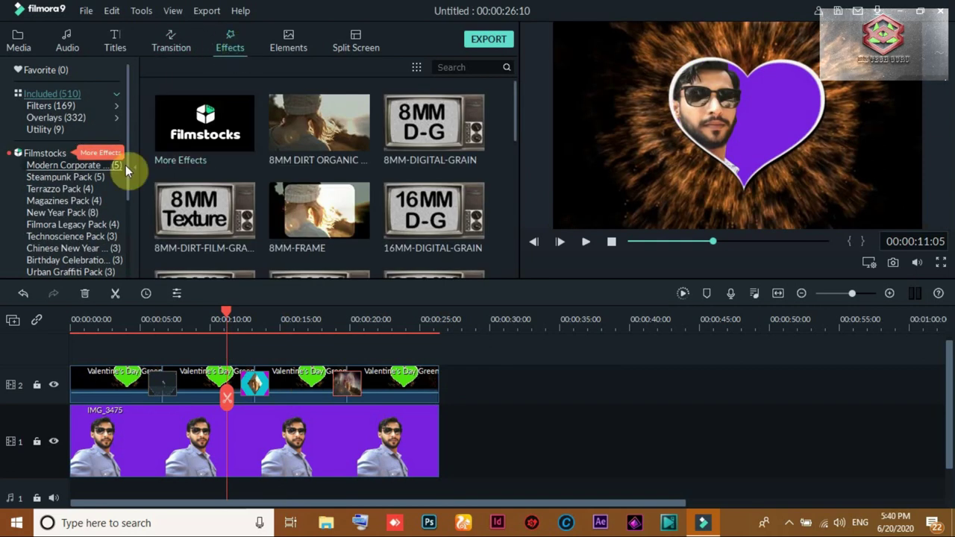
pyautogui.click(64, 117)
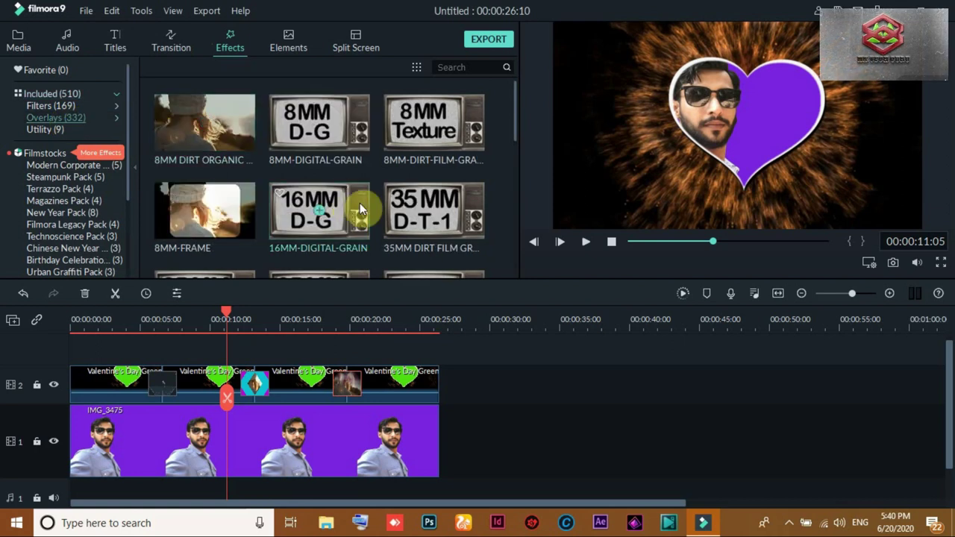
pyautogui.scroll(-10, 362, 205)
pyautogui.scroll(2, 426, 146)
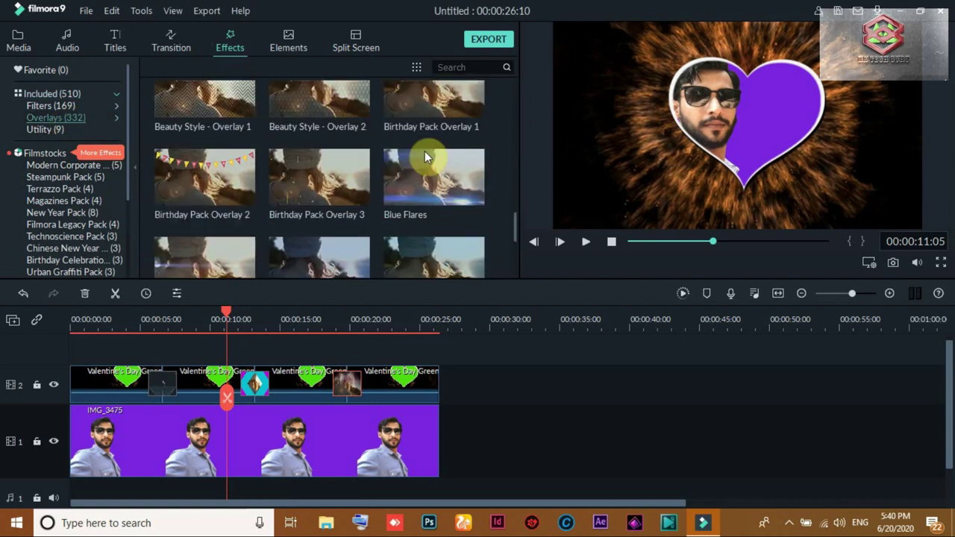
pyautogui.scroll(2, 425, 153)
pyautogui.moveTo(292, 217); pyautogui.dragTo(188, 355)
pyautogui.moveTo(227, 313); pyautogui.dragTo(173, 321)
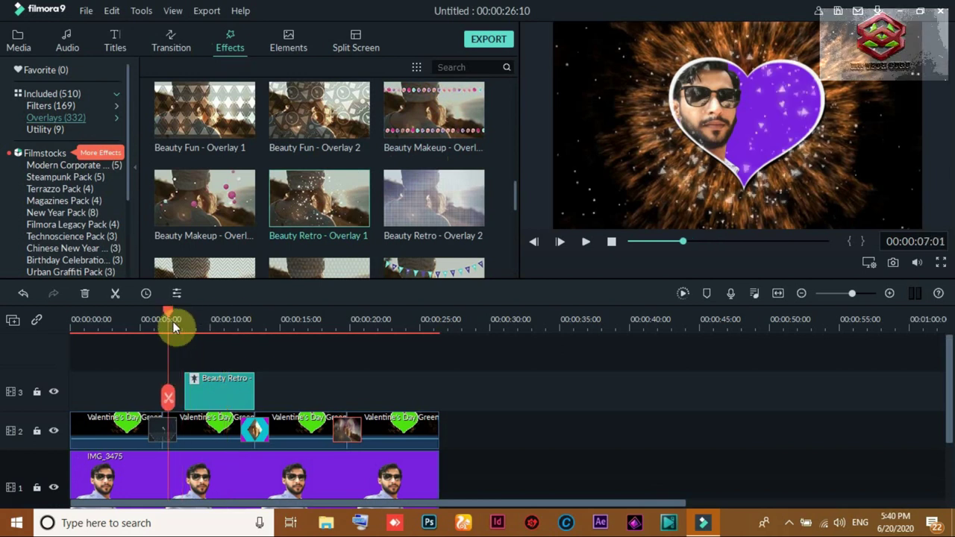
# Move the Beauty Retro - Overlay 1 effect to the timeline start and extend it to end with the fourth heart clip at 00:00:26:10
pyautogui.click(224, 396)
pyautogui.moveTo(254, 393); pyautogui.dragTo(304, 401)
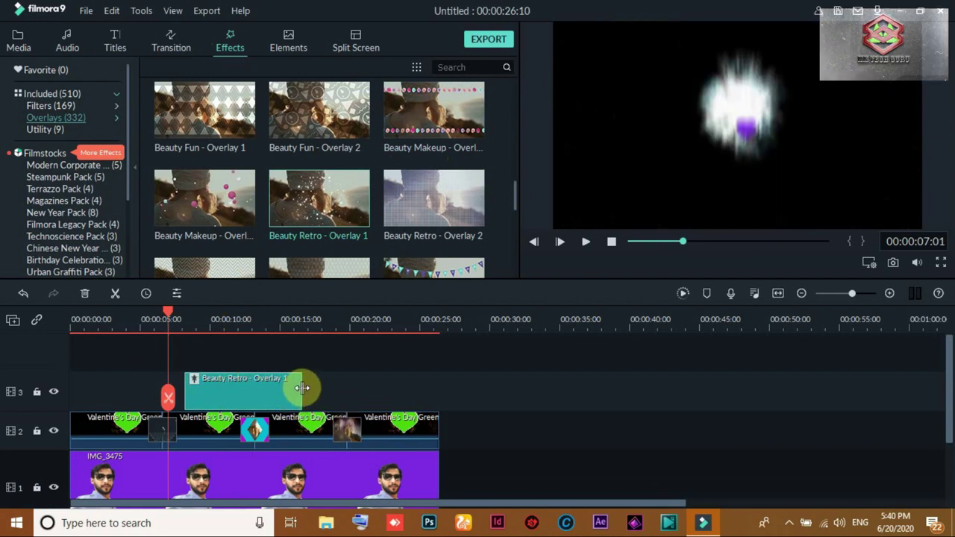
pyautogui.moveTo(303, 390); pyautogui.dragTo(388, 398)
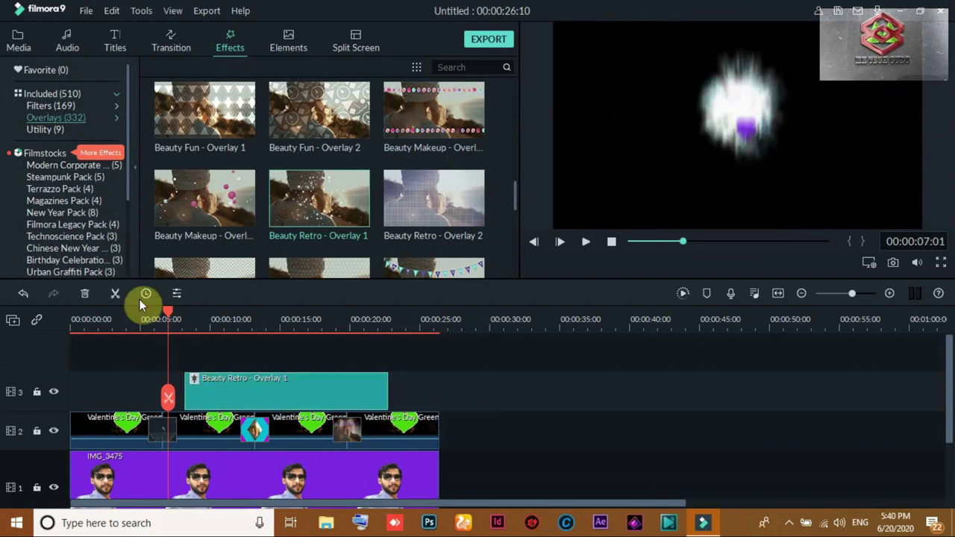
pyautogui.moveTo(168, 314); pyautogui.dragTo(429, 314)
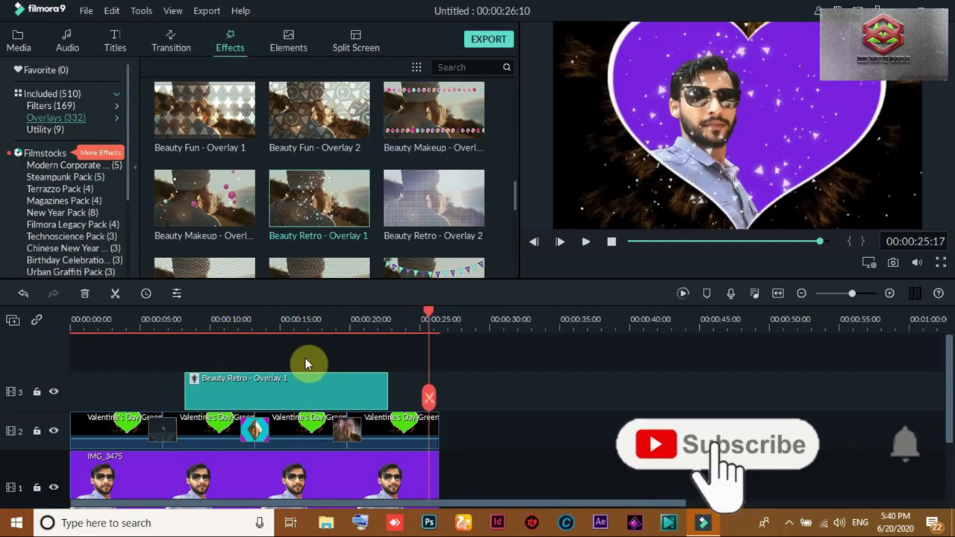
pyautogui.moveTo(300, 378); pyautogui.dragTo(195, 380)
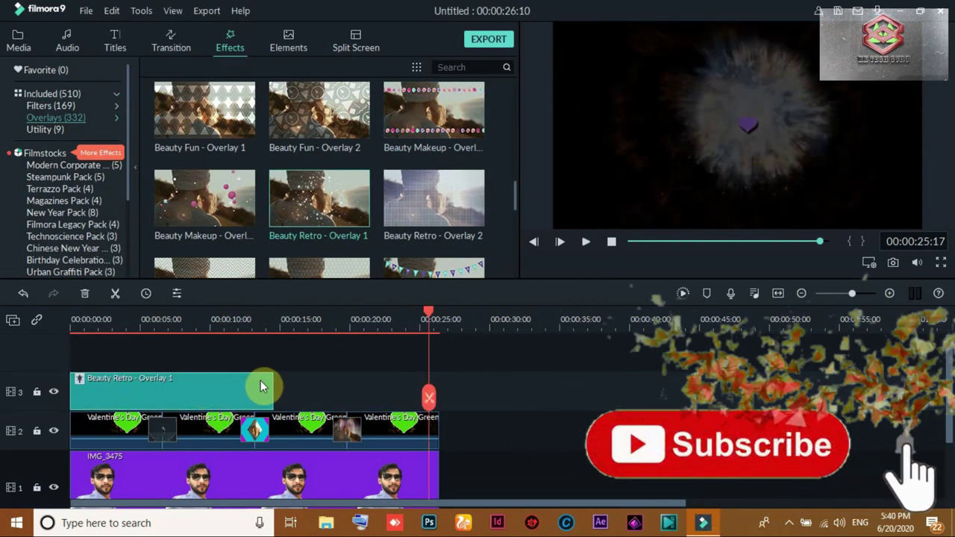
pyautogui.moveTo(430, 314); pyautogui.dragTo(163, 354)
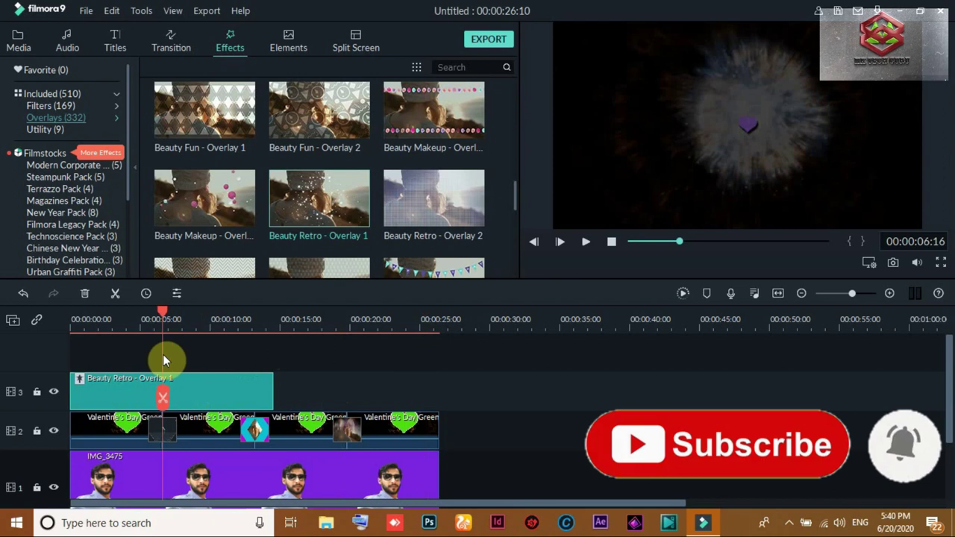
pyautogui.moveTo(273, 390); pyautogui.dragTo(439, 396)
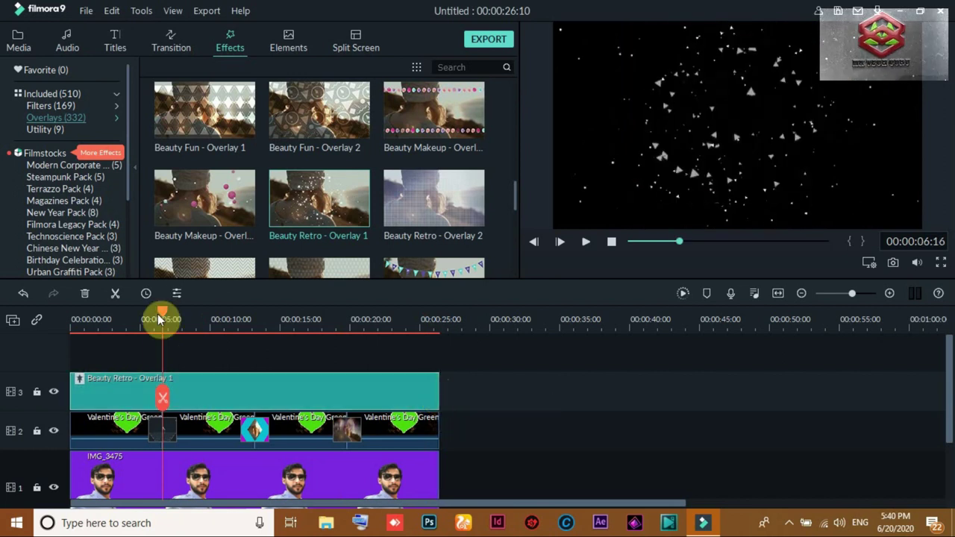
# Play the timeline from the start to review the sparkle overlay and transitions, pausing within the fourth heart clip
pyautogui.moveTo(166, 320); pyautogui.dragTo(75, 324)
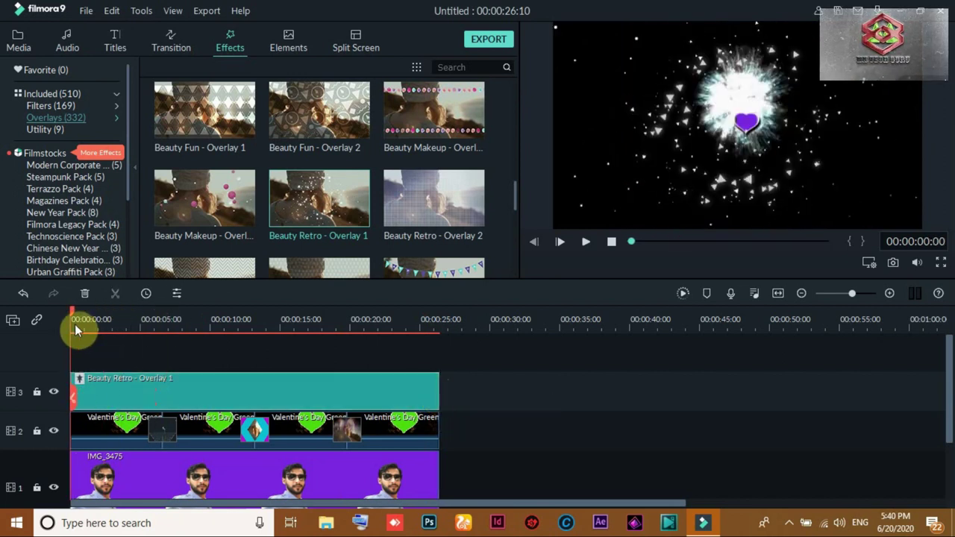
pyautogui.click(587, 242)
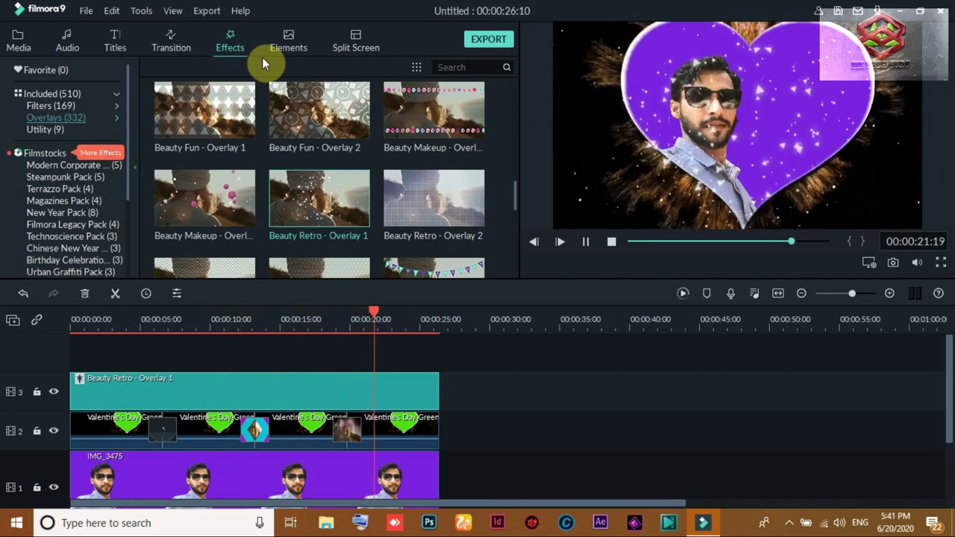
pyautogui.click(583, 247)
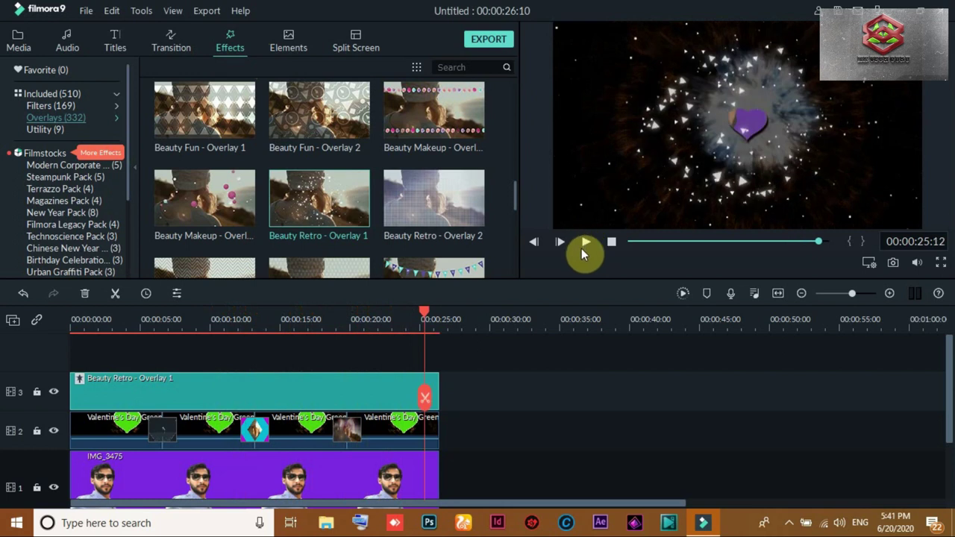
# Replace the IMG_3475 clip on video track 1 with the final1 video, placed at the start of the timeline
pyautogui.click(20, 43)
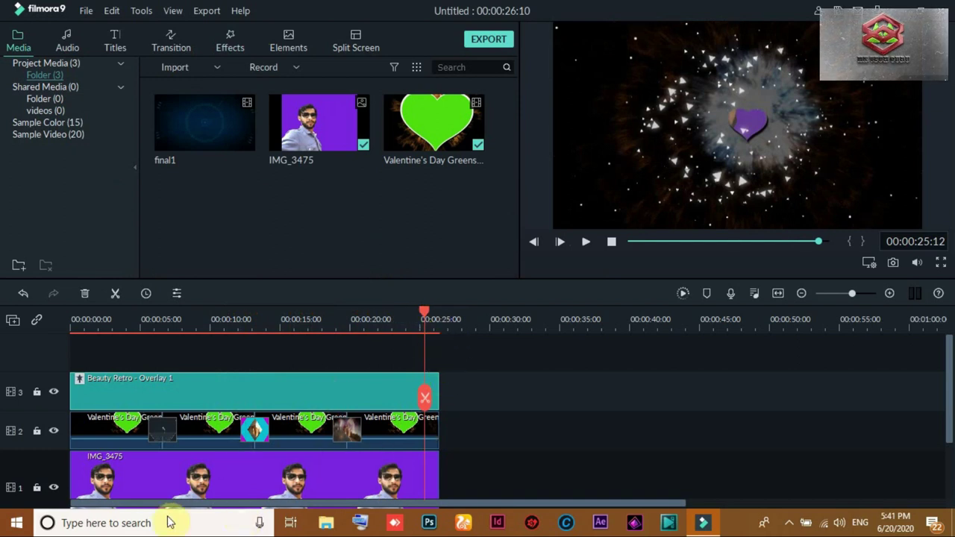
pyautogui.click(177, 476)
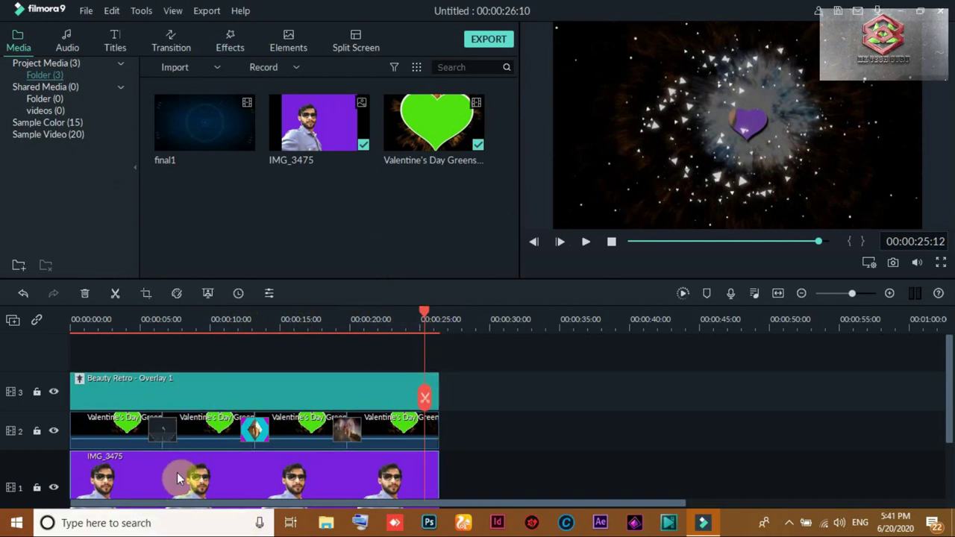
pyautogui.rightClick(177, 472)
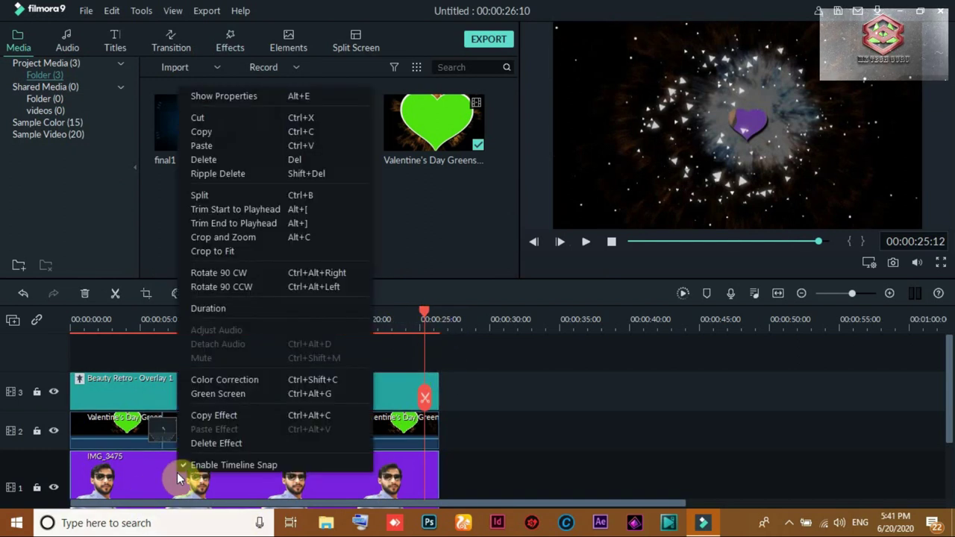
pyautogui.click(251, 158)
pyautogui.moveTo(195, 103); pyautogui.dragTo(59, 470)
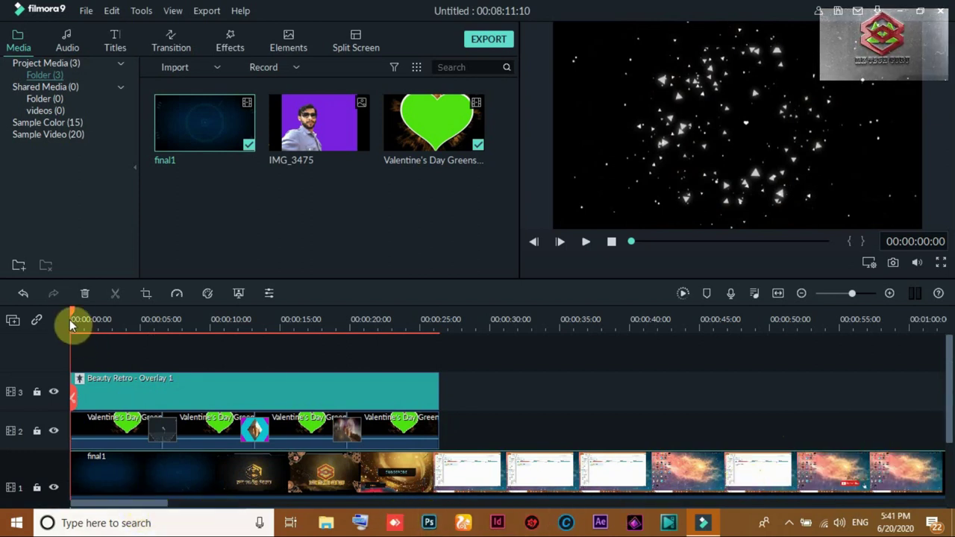
# Split the final1 clip at 00:00:26:10 and delete the part beyond the last heart clip
pyautogui.moveTo(72, 310); pyautogui.dragTo(439, 316)
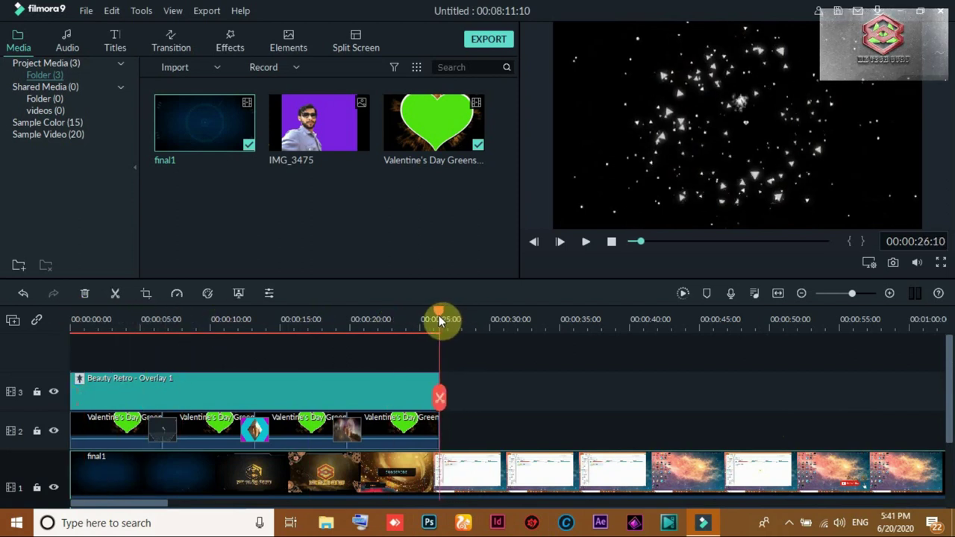
pyautogui.click(254, 400)
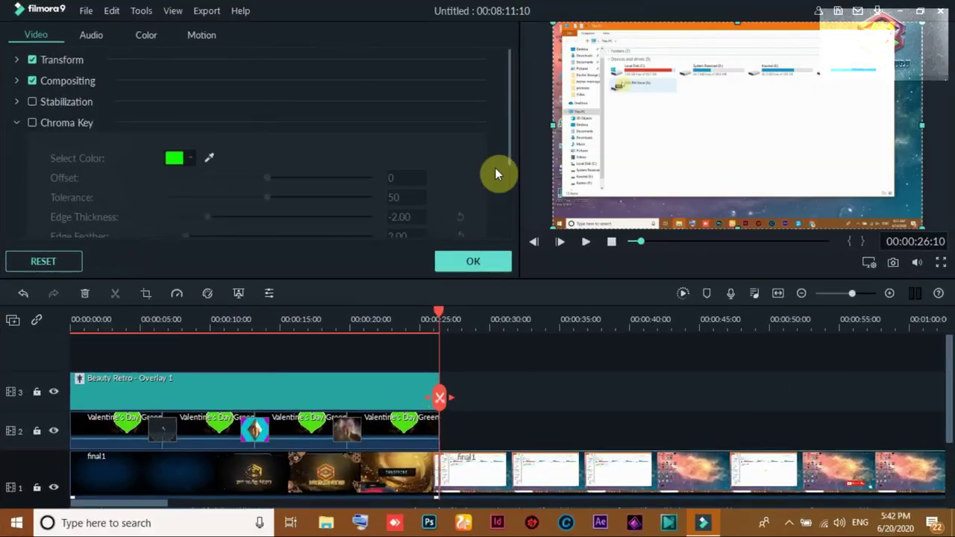
pyautogui.click(472, 263)
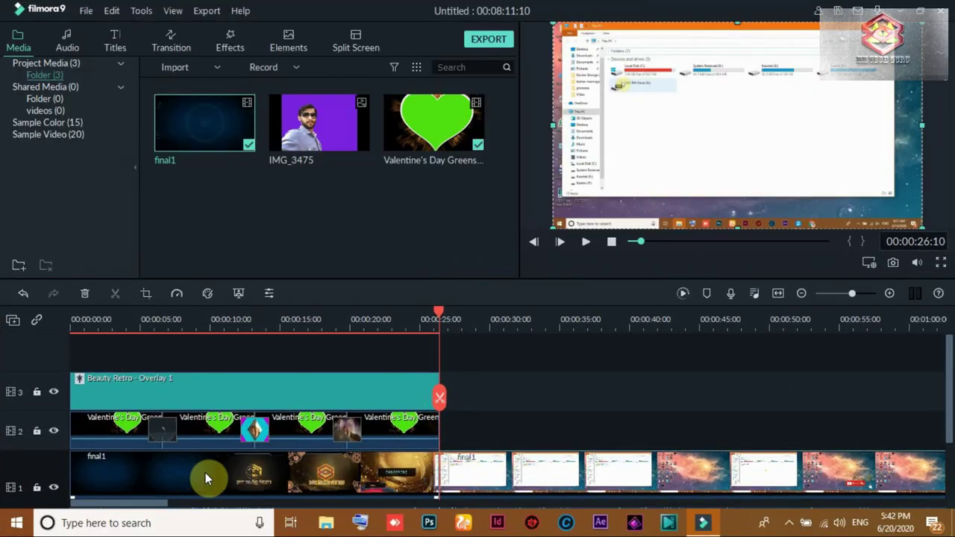
pyautogui.click(216, 385)
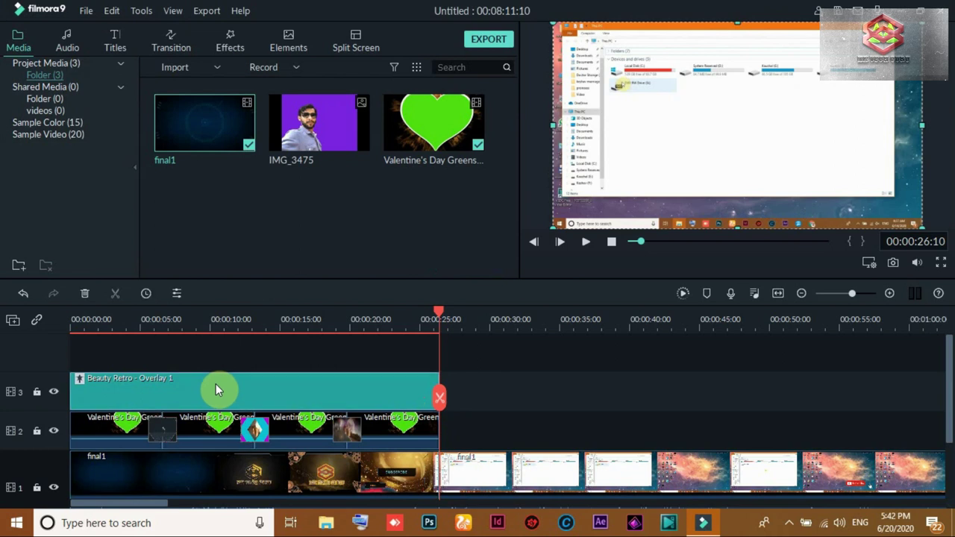
pyautogui.click(197, 478)
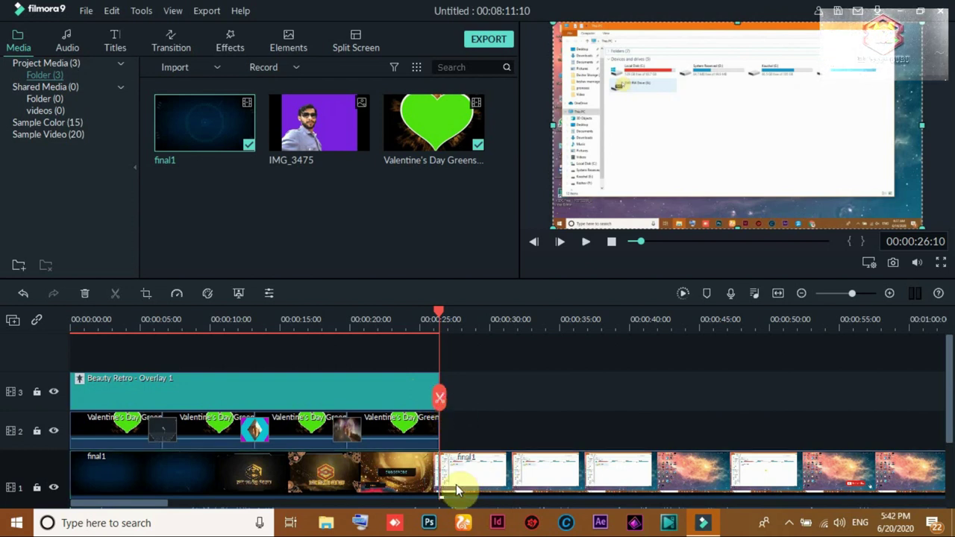
pyautogui.rightClick(533, 470)
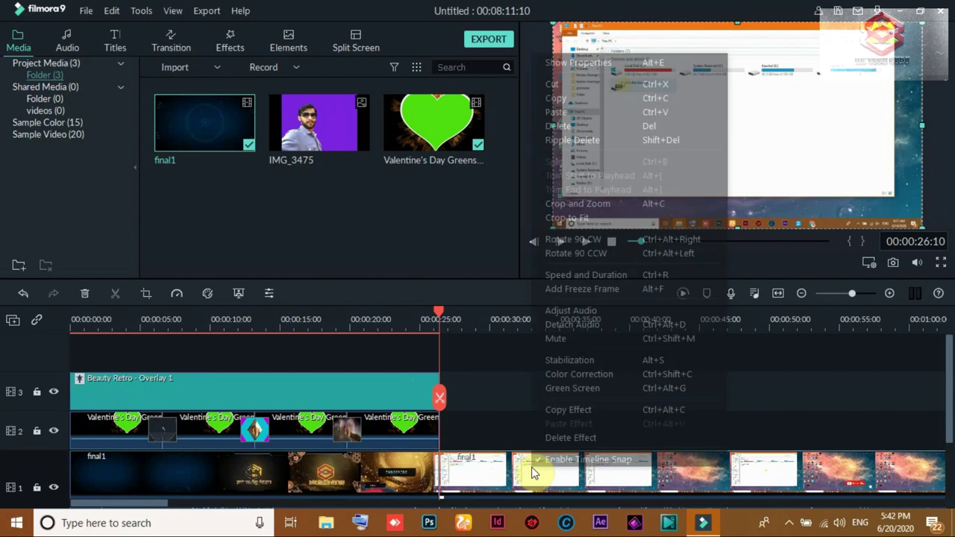
pyautogui.click(582, 126)
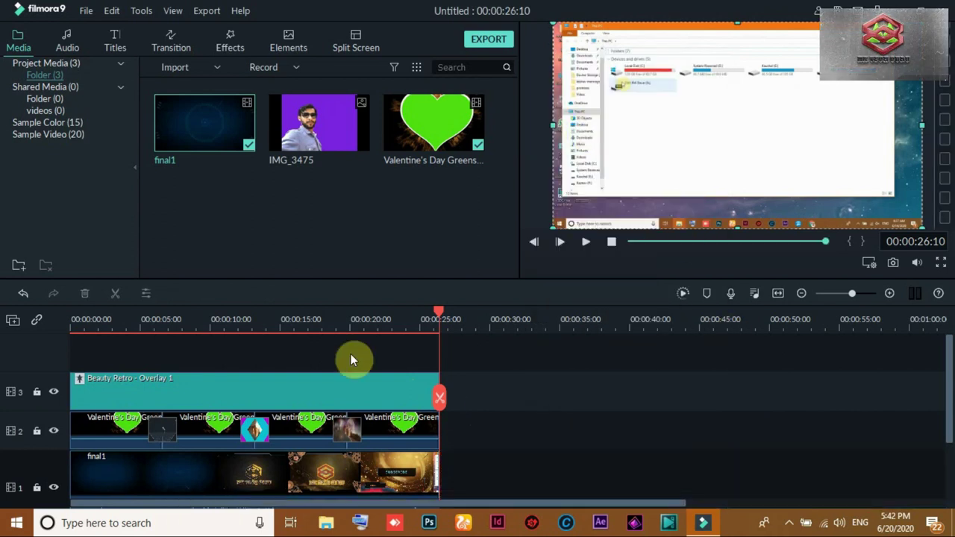
# Play the timeline from the start to review the final1 video inside the keyed hearts
pyautogui.click(439, 318)
pyautogui.moveTo(440, 312); pyautogui.dragTo(53, 354)
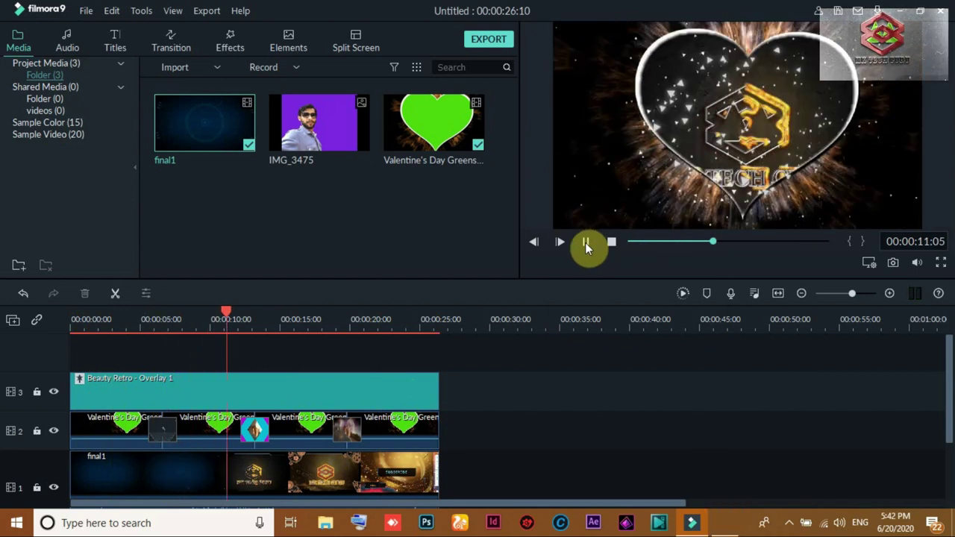
pyautogui.click(587, 242)
# Open the final1 clip's video settings and scrub to 00:00:10:05 to inspect the video inside the heart
pyautogui.click(168, 473)
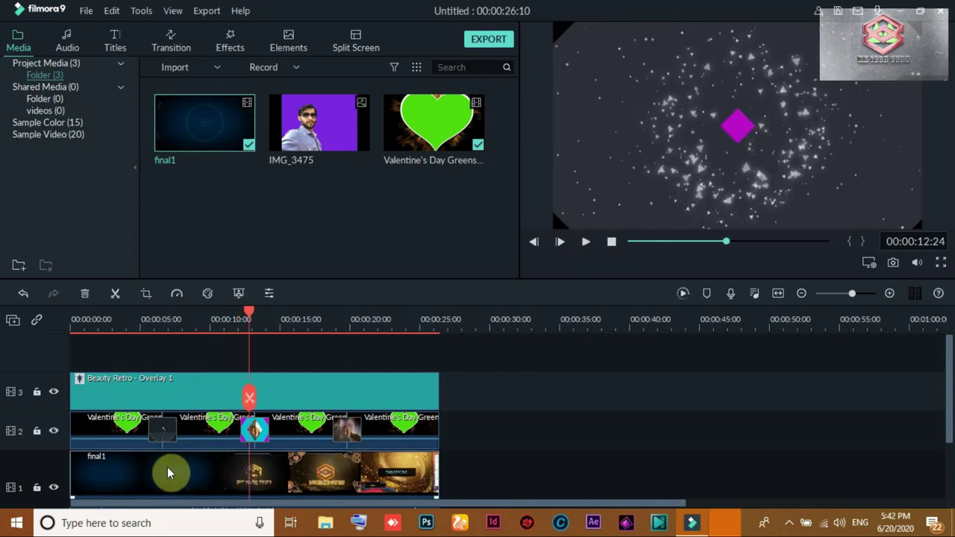
pyautogui.doubleClick(168, 473)
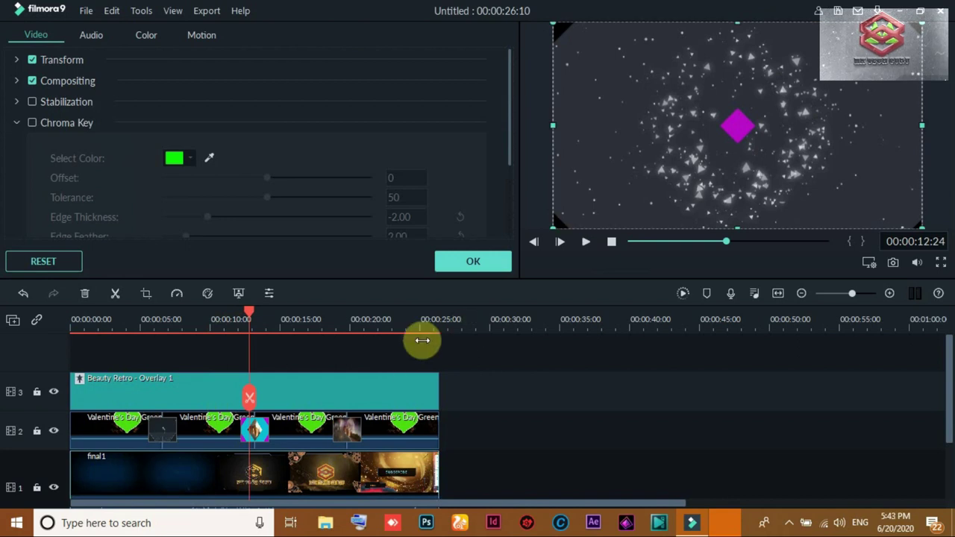
pyautogui.moveTo(250, 314); pyautogui.dragTo(213, 330)
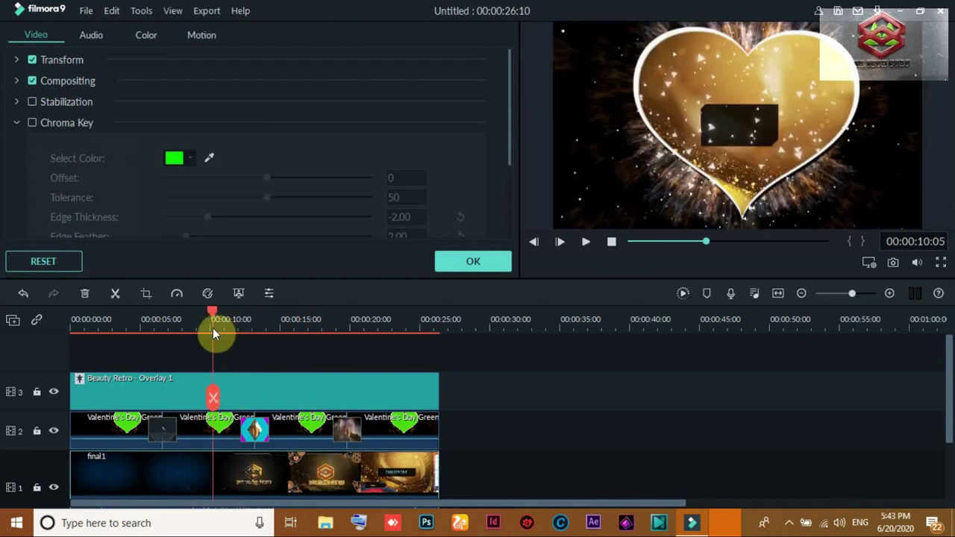
pyautogui.click(271, 482)
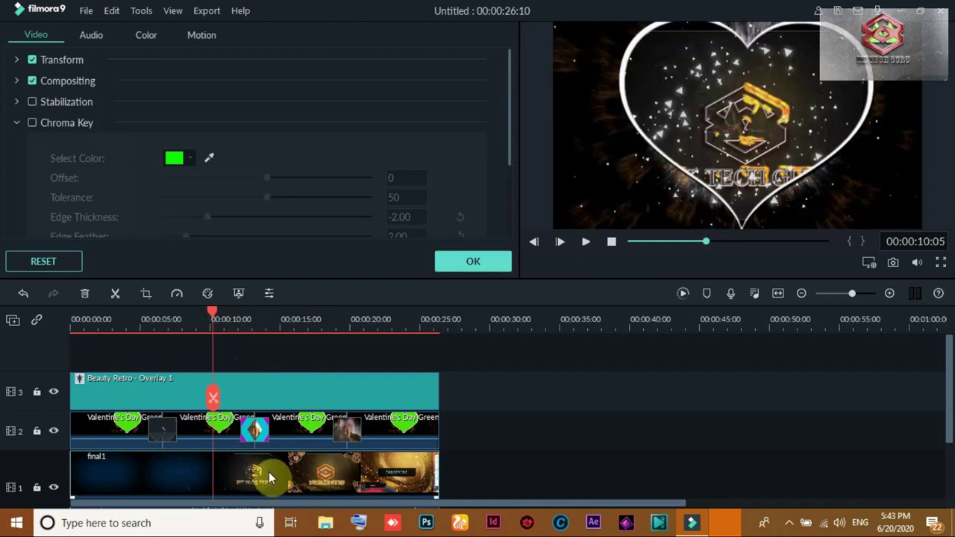
pyautogui.click(271, 479)
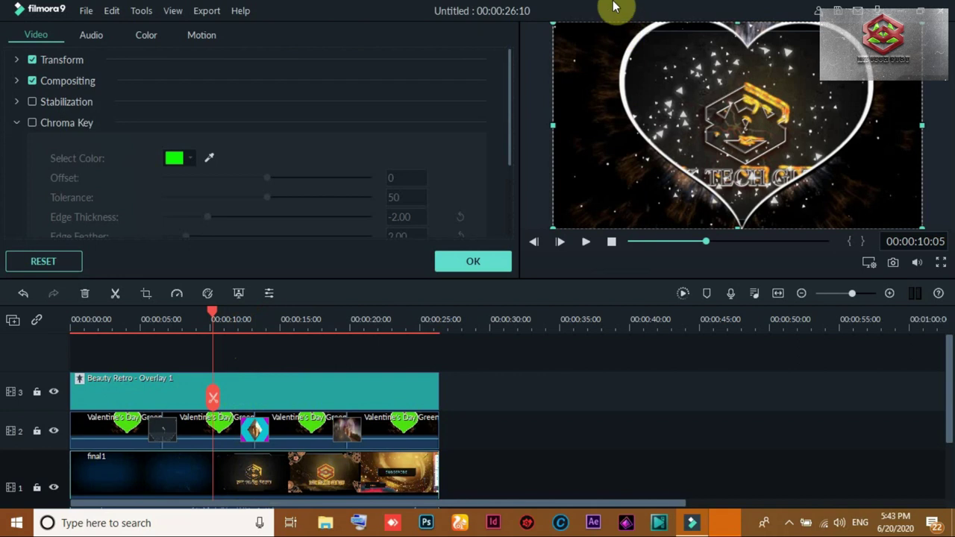
# Narrow the final1 video to about the heart's width at full frame height, apply the change and play it back
pyautogui.moveTo(553, 24); pyautogui.dragTo(647, 23)
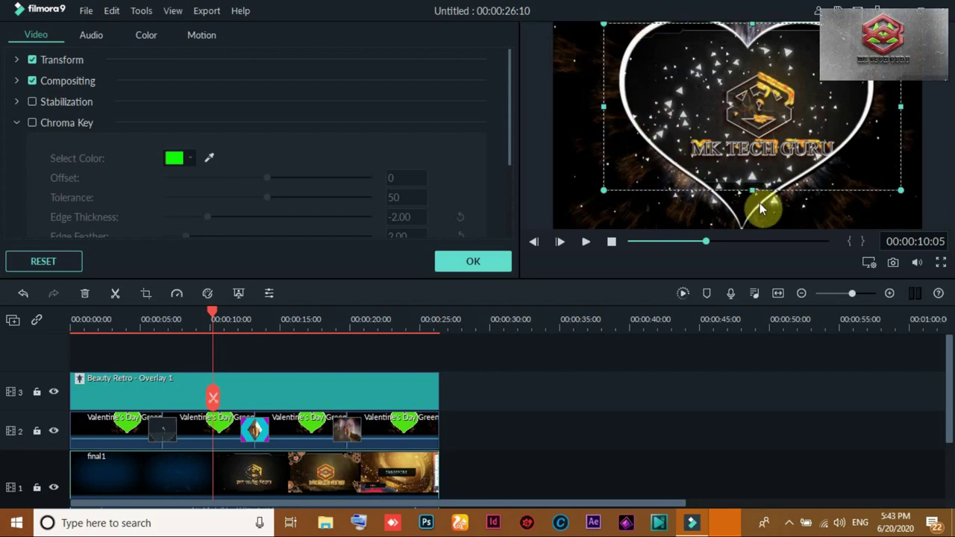
pyautogui.moveTo(754, 190)
pyautogui.mouseDown()
pyautogui.moveTo(751, 235)
pyautogui.moveTo(752, 175)
pyautogui.moveTo(750, 195)
pyautogui.mouseUp()
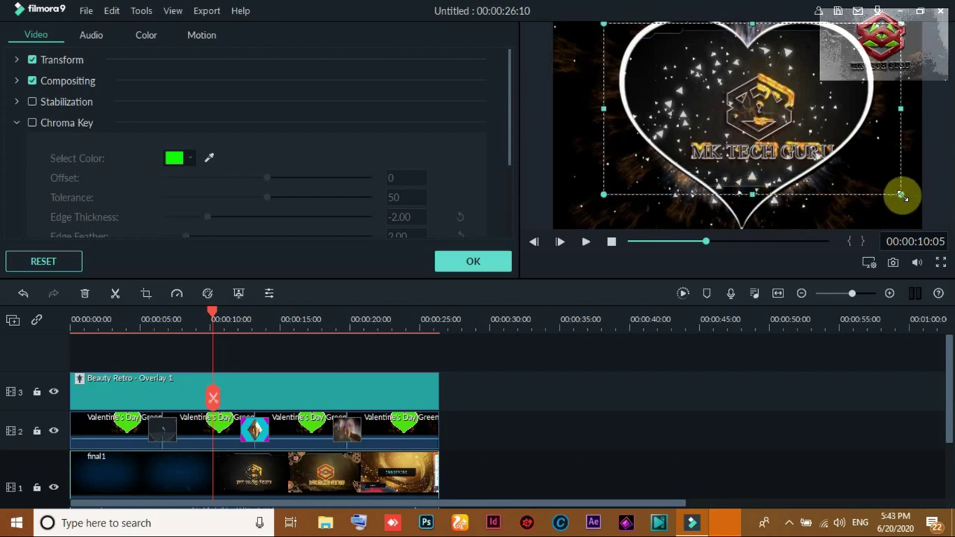
pyautogui.moveTo(905, 202); pyautogui.dragTo(912, 212)
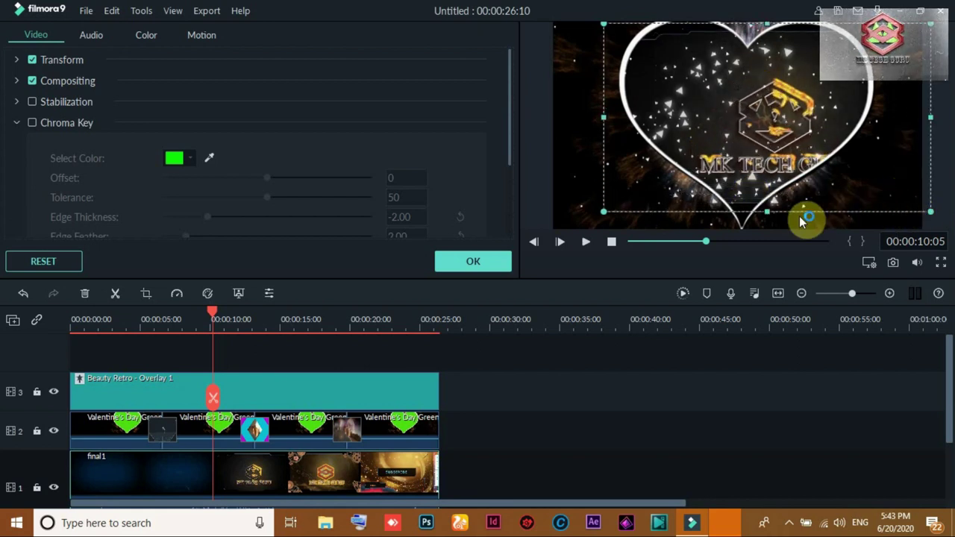
pyautogui.moveTo(768, 213); pyautogui.dragTo(768, 228)
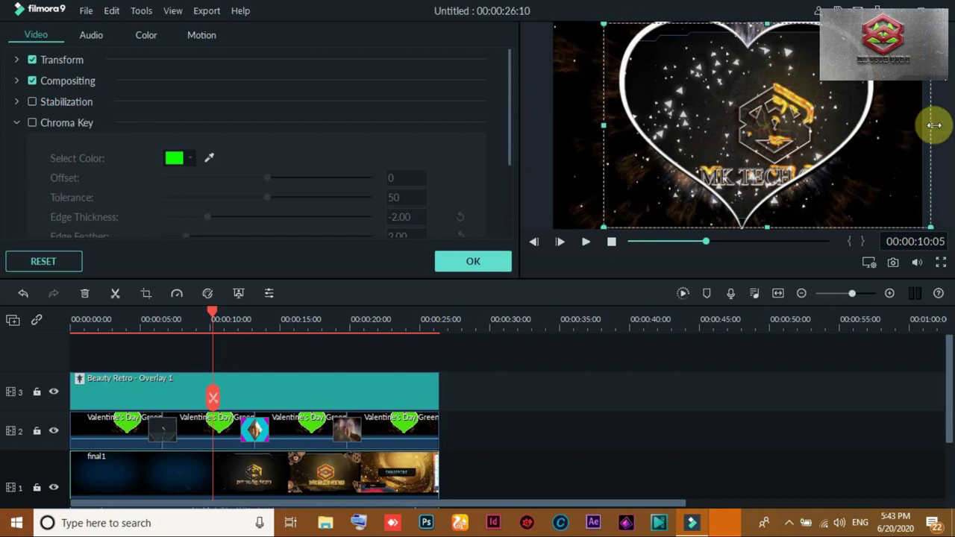
pyautogui.moveTo(933, 125); pyautogui.dragTo(888, 131)
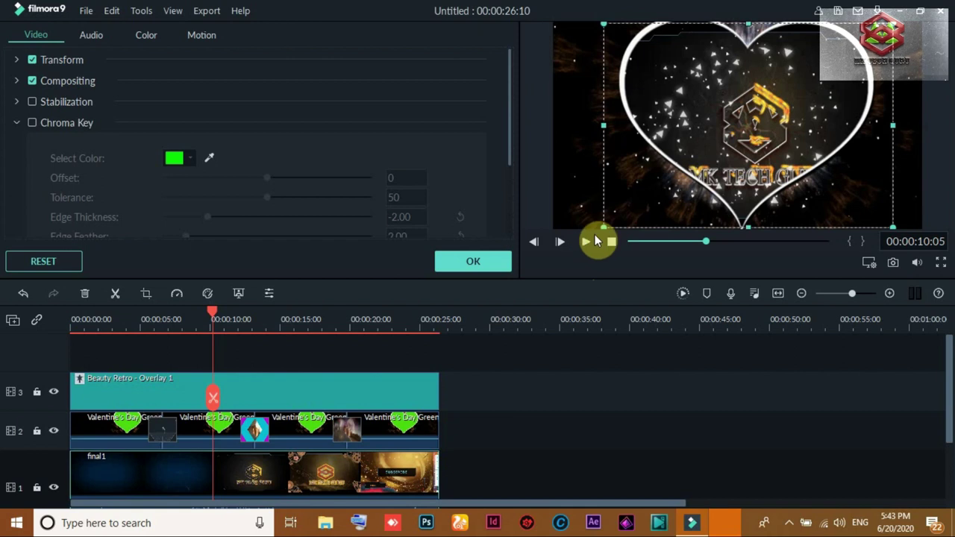
pyautogui.click(457, 266)
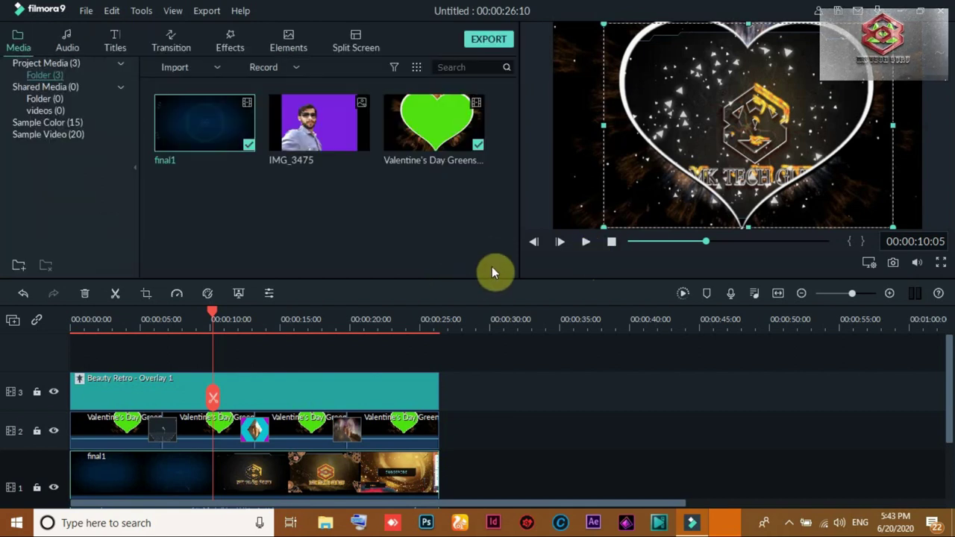
pyautogui.click(587, 241)
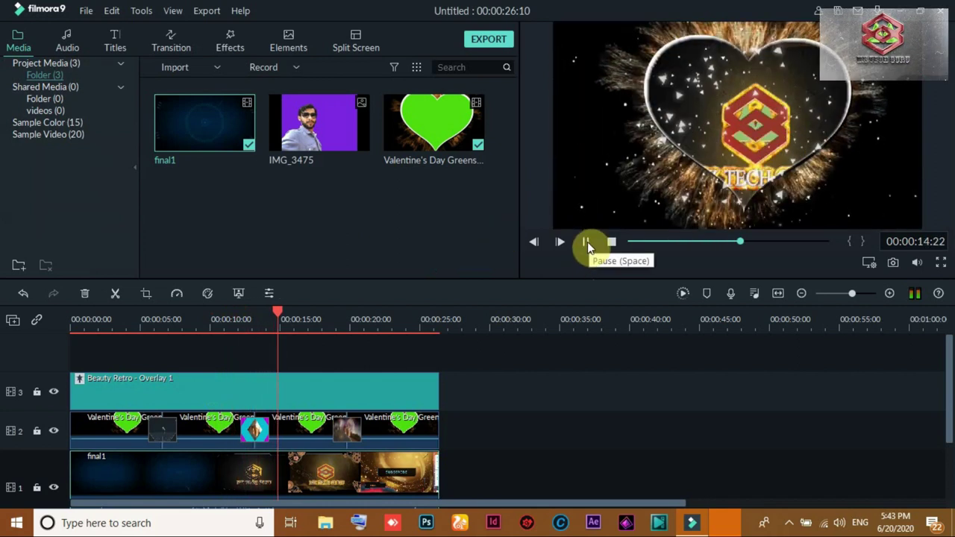
pyautogui.click(587, 242)
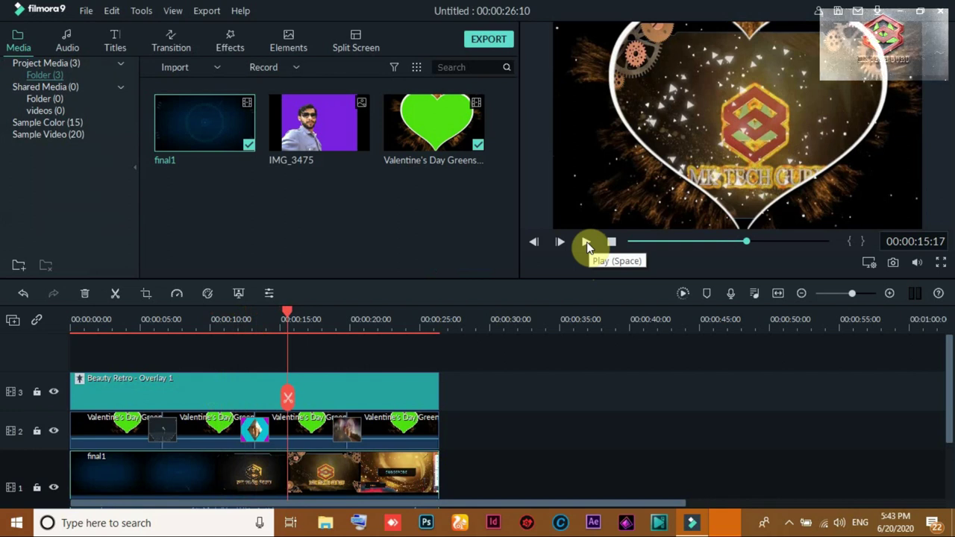
pyautogui.click(116, 49)
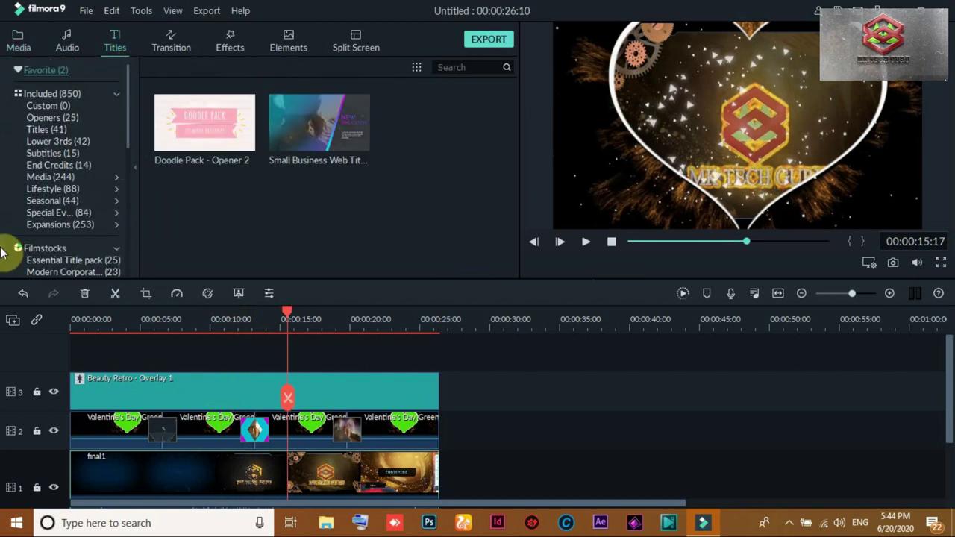
pyautogui.click(232, 47)
pyautogui.click(288, 46)
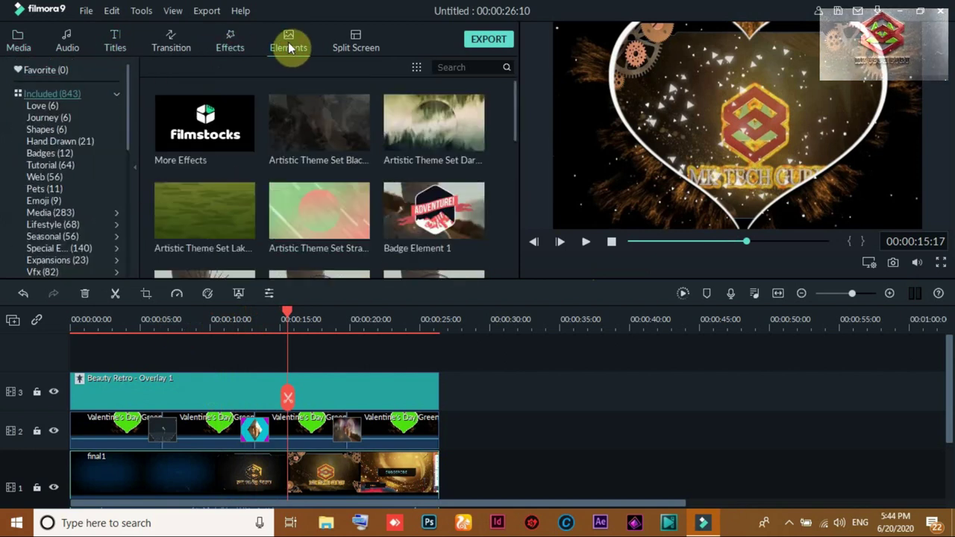
pyautogui.click(20, 42)
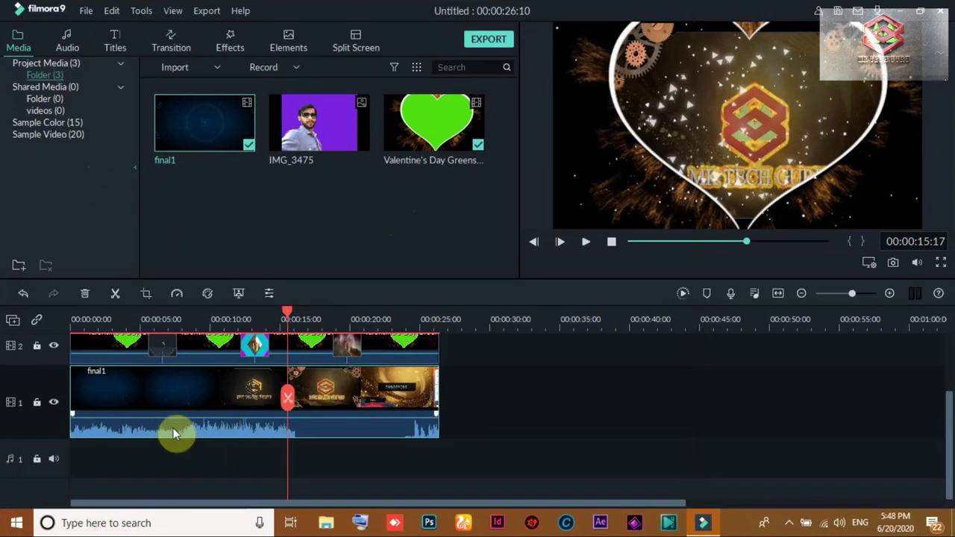
# Play a moment of the timeline and lower the final1 clip's audio volume on its waveform to silence
pyautogui.click(587, 242)
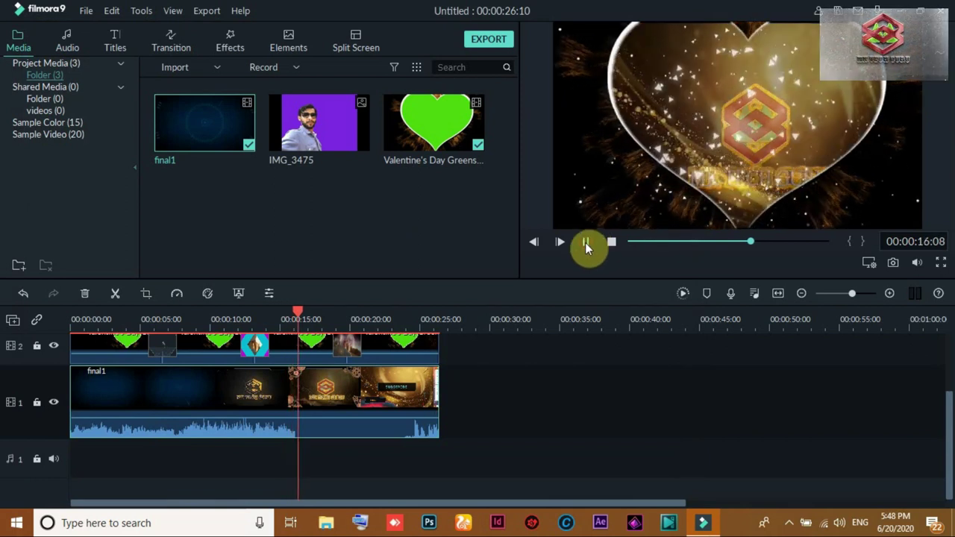
pyautogui.click(203, 428)
pyautogui.moveTo(202, 414); pyautogui.dragTo(198, 444)
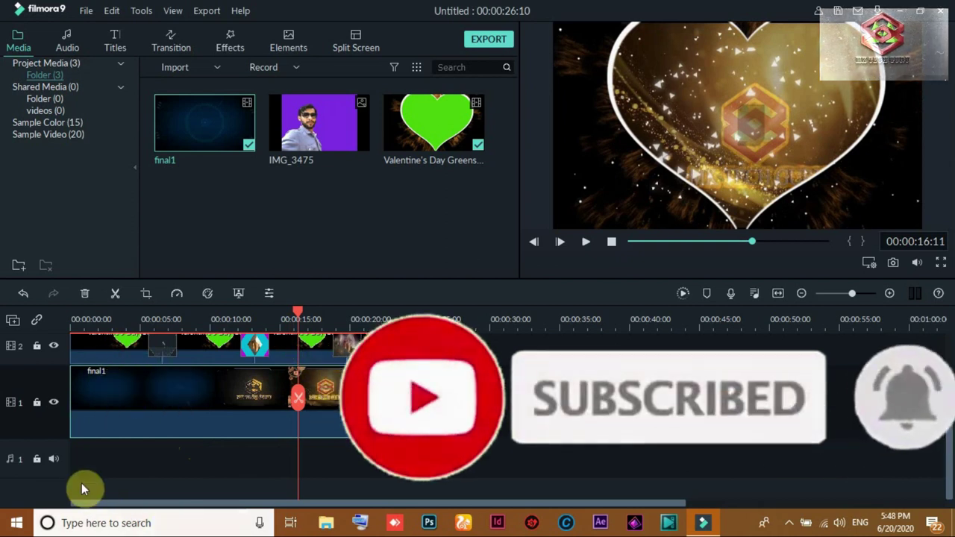
# Preview the Electronic music track Always Dreaming - Same Town Forever and place it at the start of audio track 1
pyautogui.click(67, 41)
pyautogui.scroll(-5, 355, 237)
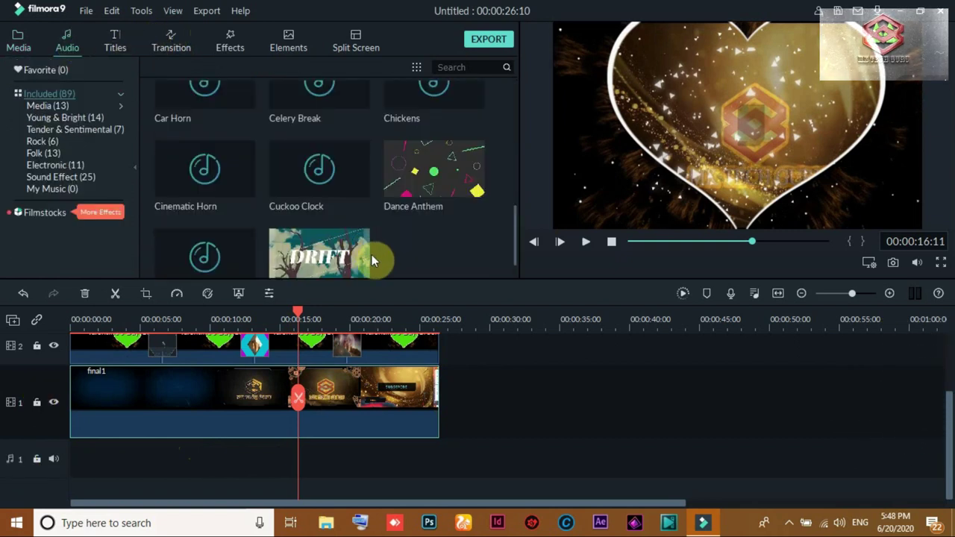
pyautogui.scroll(-3, 351, 254)
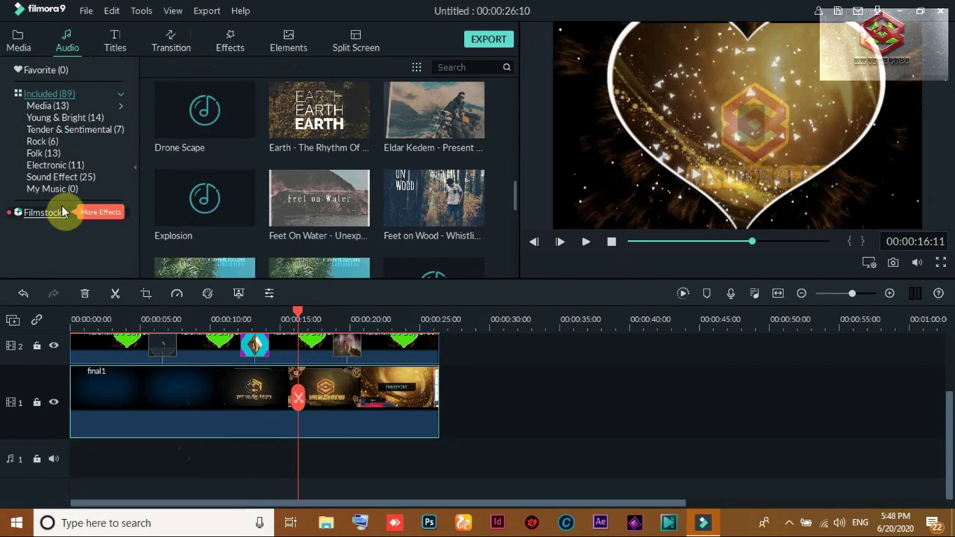
pyautogui.click(62, 167)
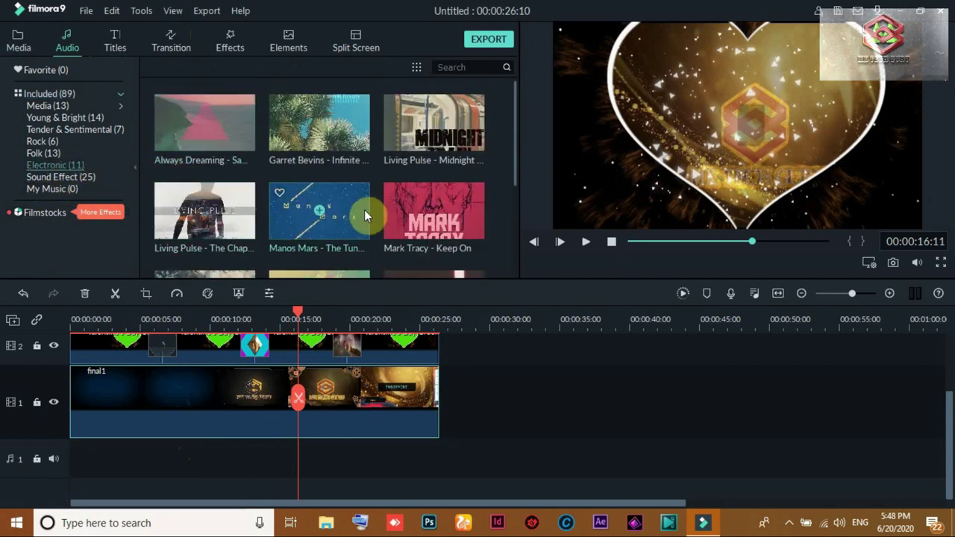
pyautogui.click(196, 140)
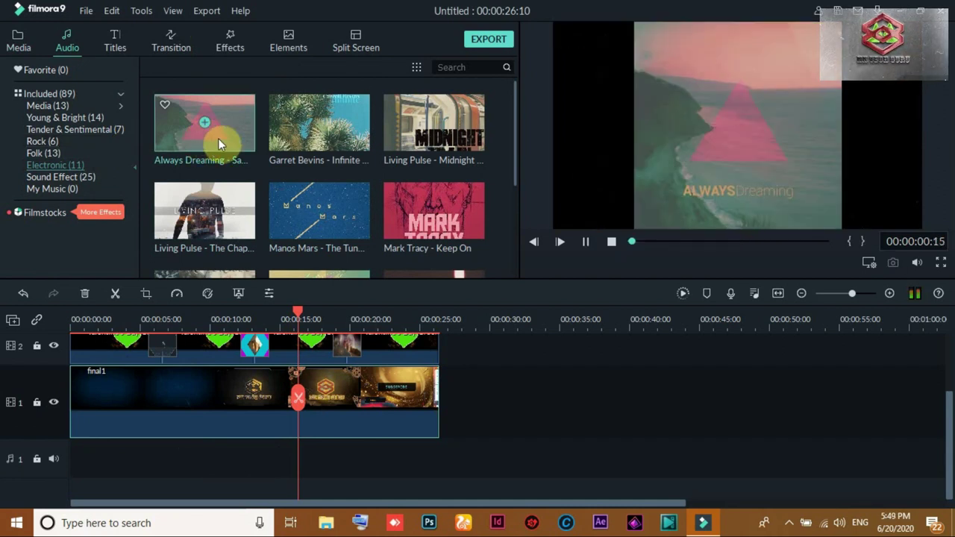
pyautogui.click(588, 243)
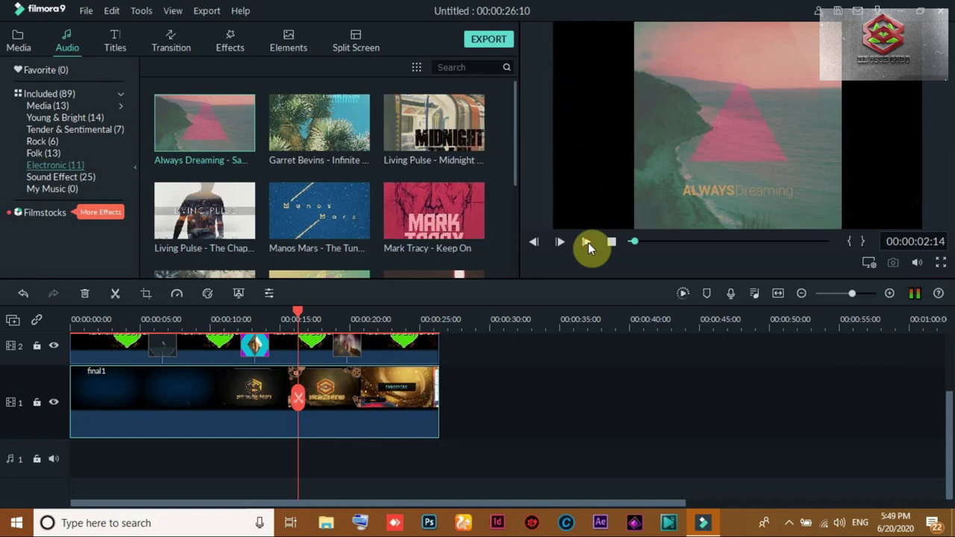
pyautogui.moveTo(183, 139); pyautogui.dragTo(65, 446)
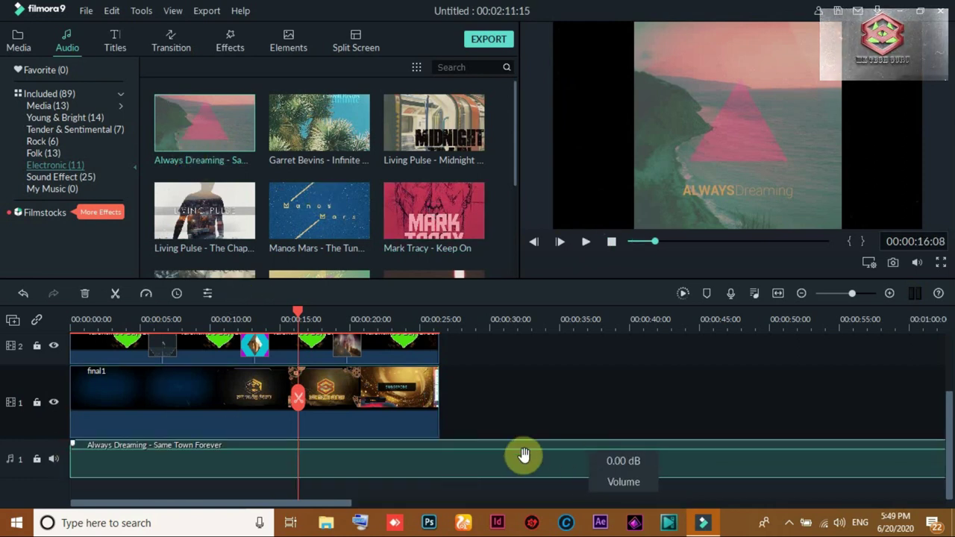
# Split the Always Dreaming music at 00:00:27:01 and delete the part after the split
pyautogui.moveTo(298, 308)
pyautogui.mouseDown()
pyautogui.moveTo(457, 318)
pyautogui.moveTo(448, 318)
pyautogui.mouseUp()
pyautogui.click(427, 459)
pyautogui.click(449, 399)
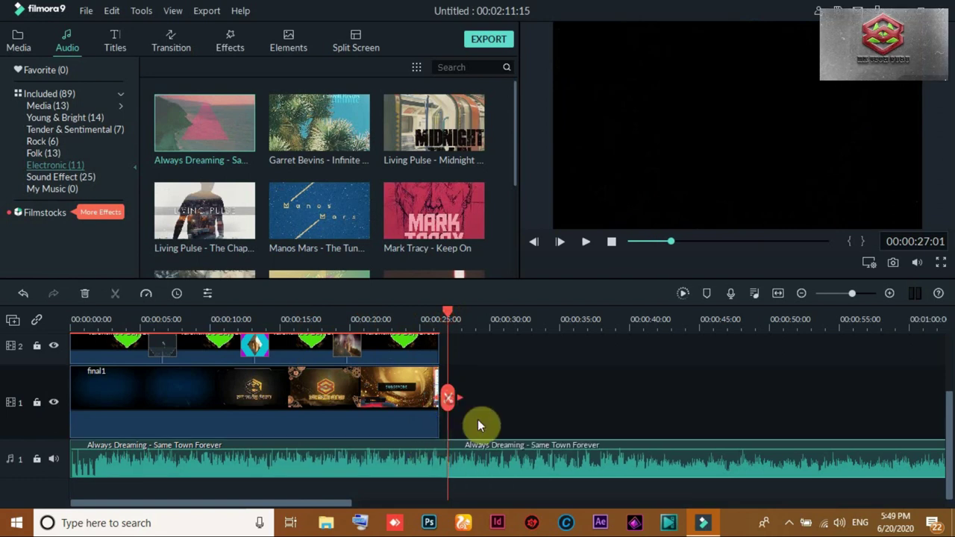
pyautogui.rightClick(506, 455)
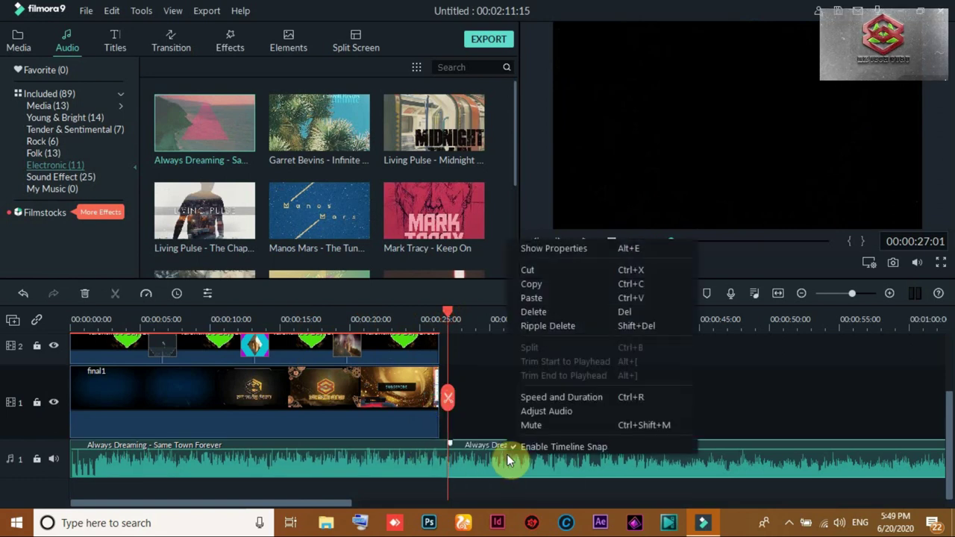
pyautogui.click(544, 312)
# Trim the music's end to line up with the end of the final1 clip, and play the timeline from the start
pyautogui.moveTo(450, 317); pyautogui.dragTo(380, 329)
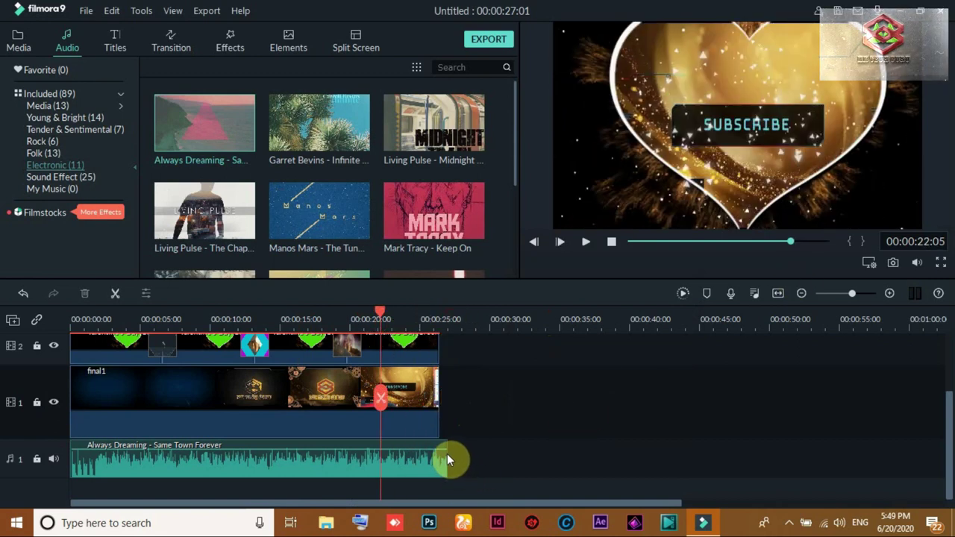
pyautogui.click(858, 293)
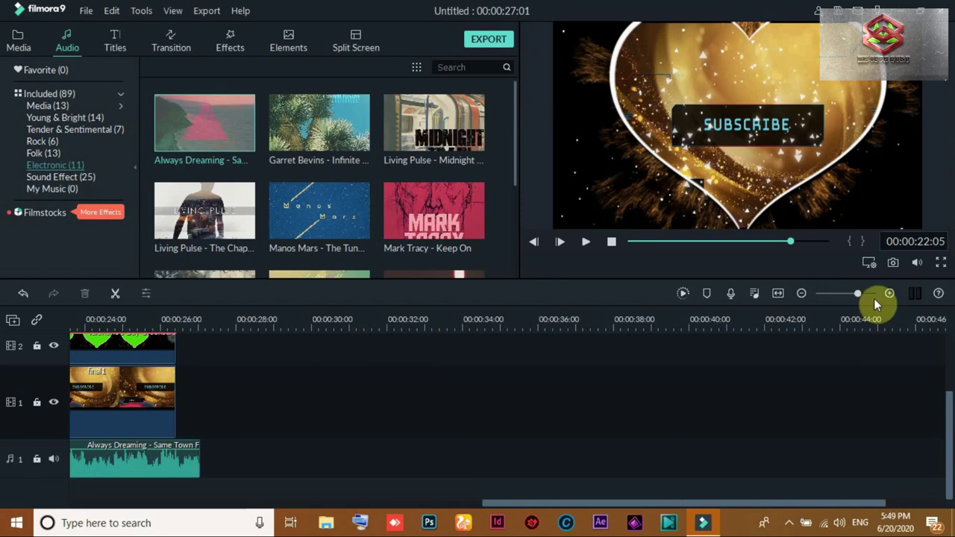
pyautogui.click(863, 294)
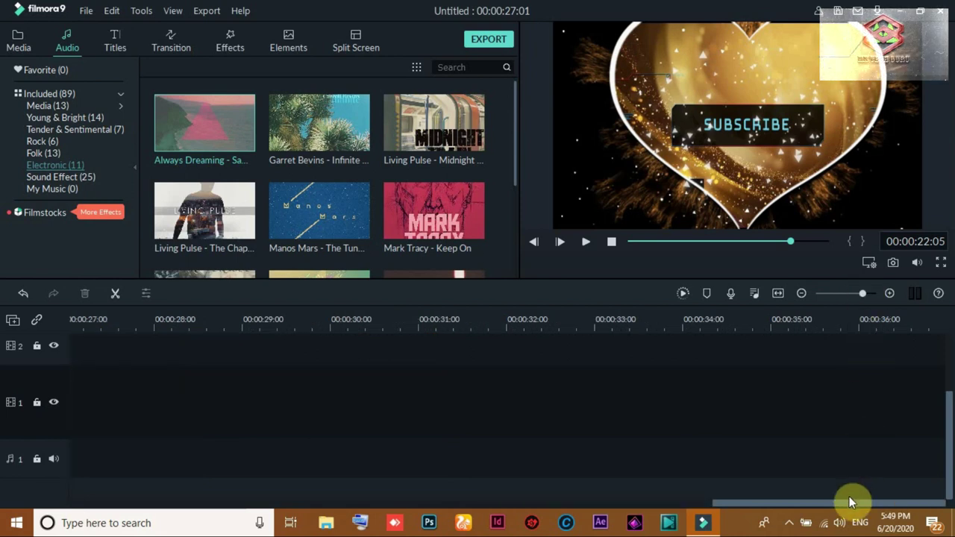
pyautogui.moveTo(851, 507); pyautogui.dragTo(714, 515)
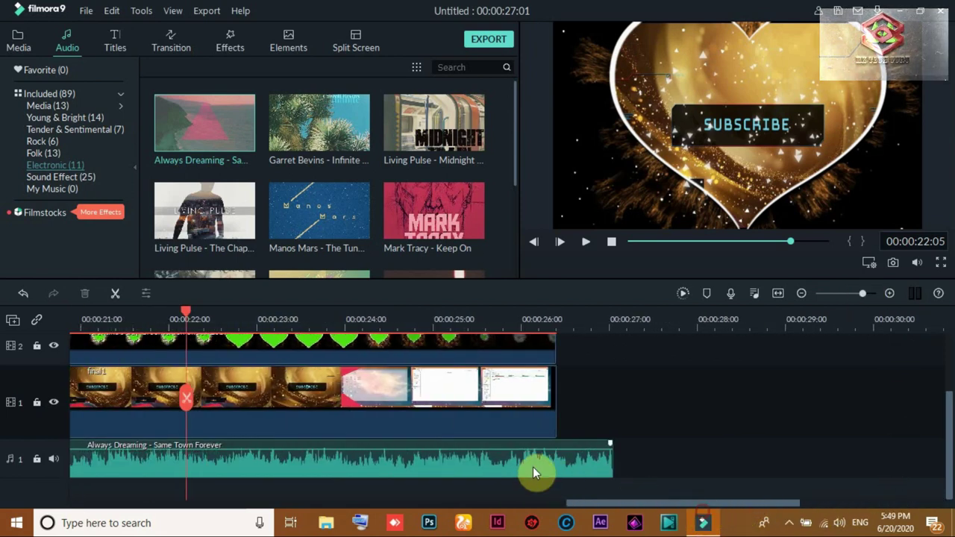
pyautogui.moveTo(611, 456); pyautogui.dragTo(555, 465)
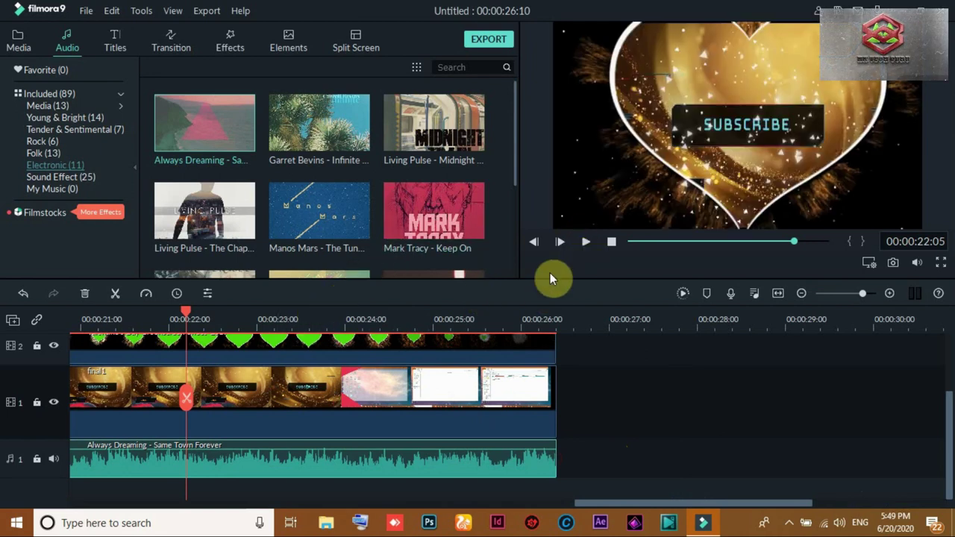
pyautogui.click(631, 242)
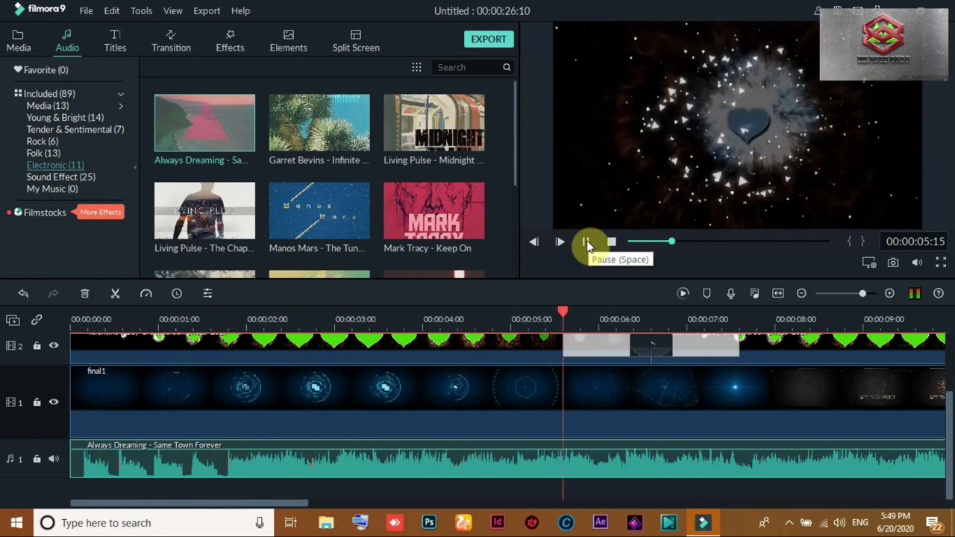
pyautogui.click(587, 242)
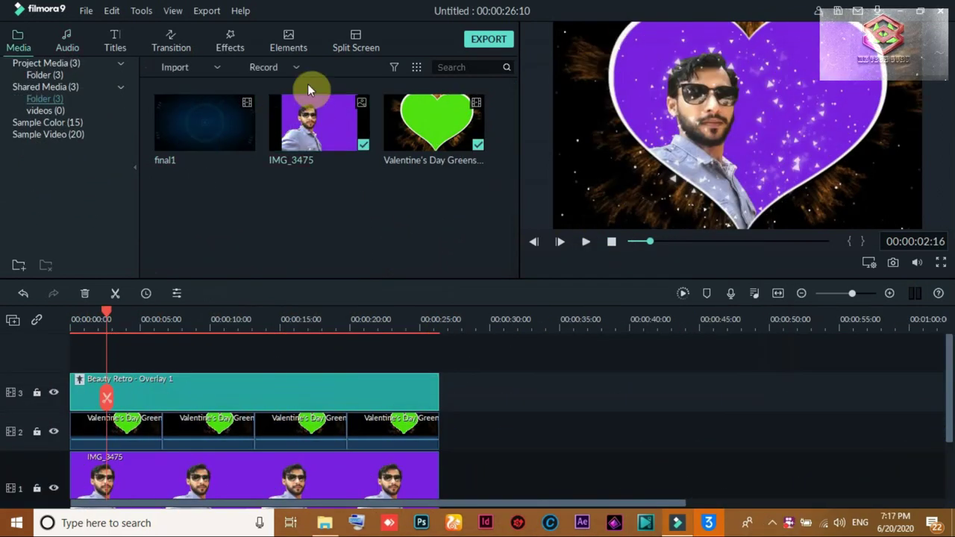
# Set up a local MP4 export named kk45 with the Desktop as the save folder
pyautogui.click(489, 39)
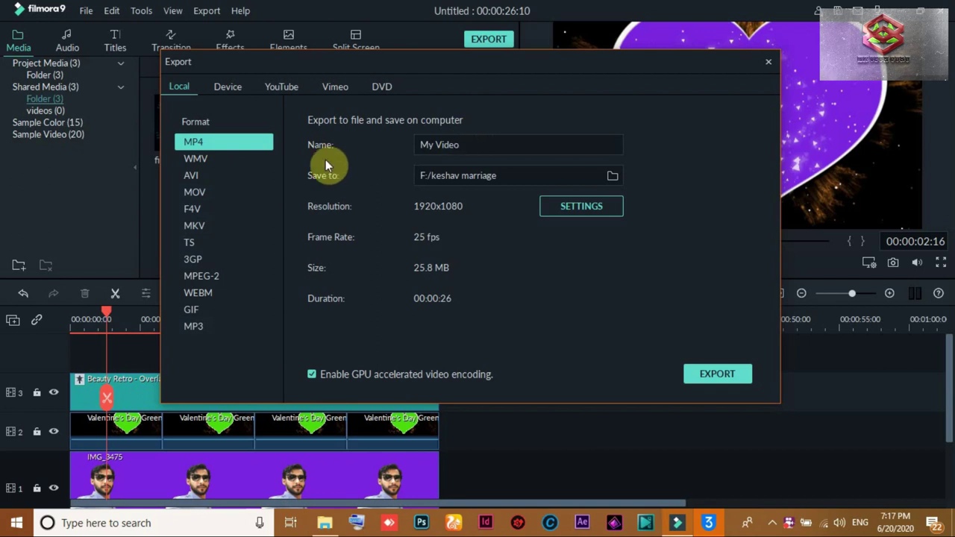
pyautogui.moveTo(480, 144); pyautogui.dragTo(362, 145)
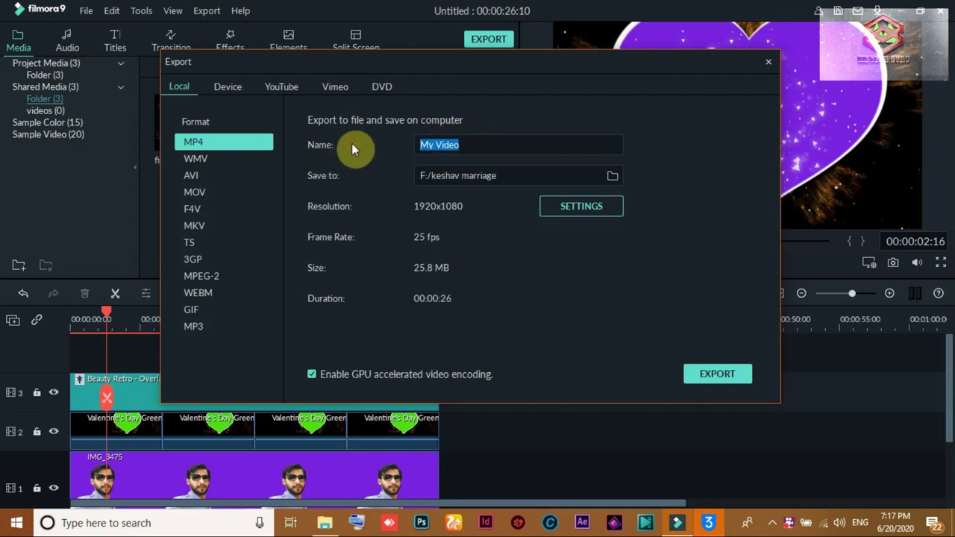
pyautogui.write('kk')
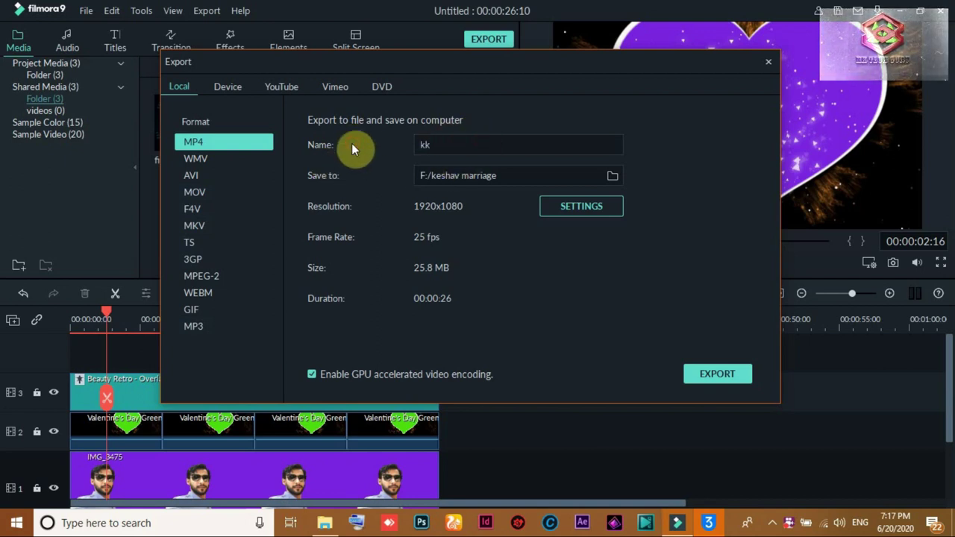
pyautogui.write('45')
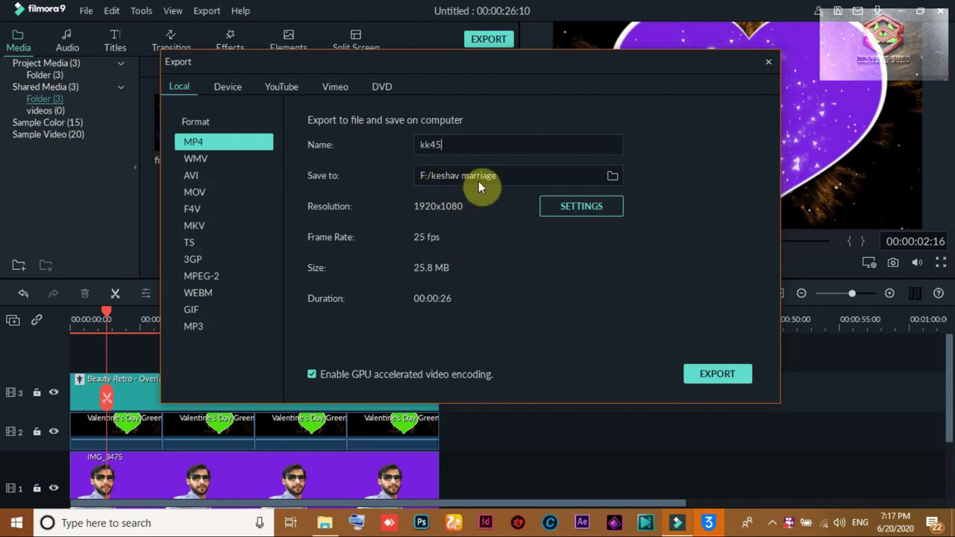
pyautogui.click(610, 177)
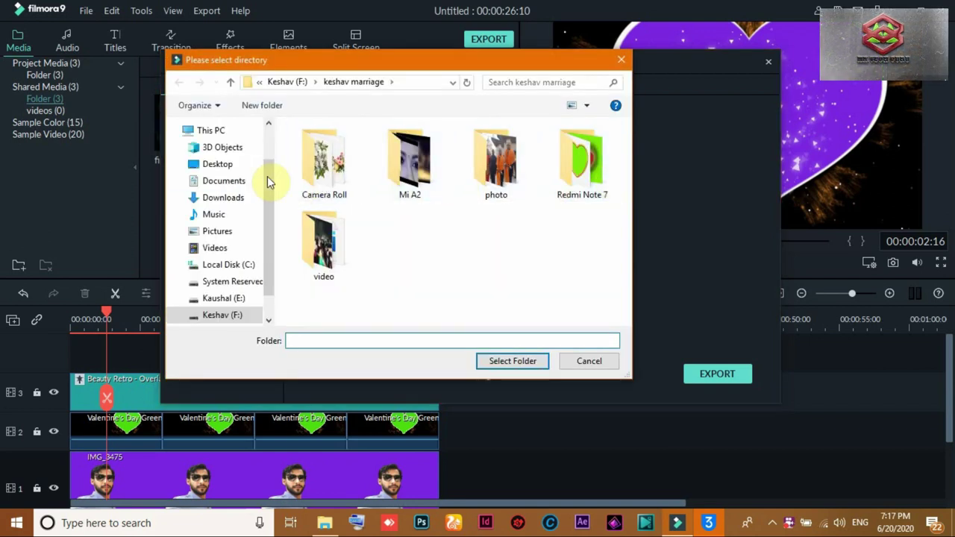
pyautogui.click(217, 164)
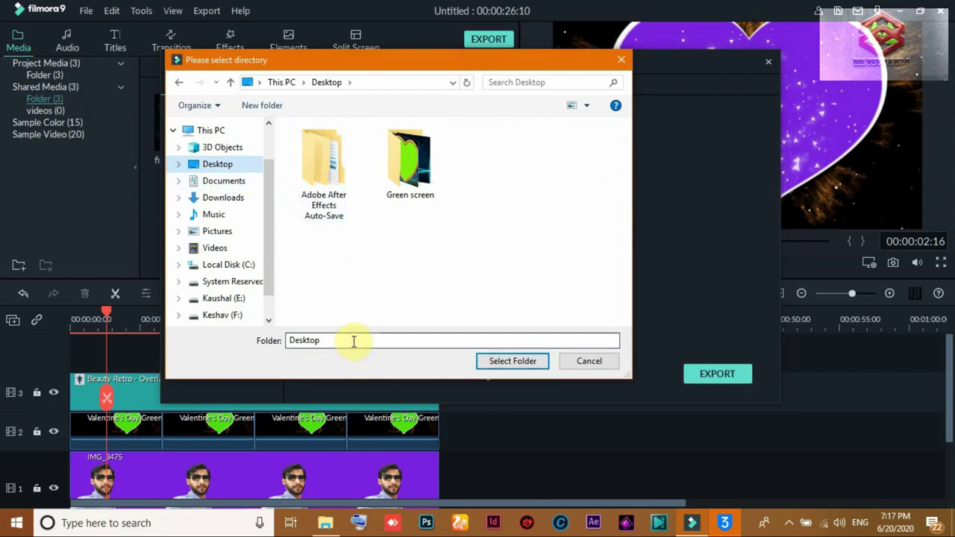
pyautogui.click(510, 364)
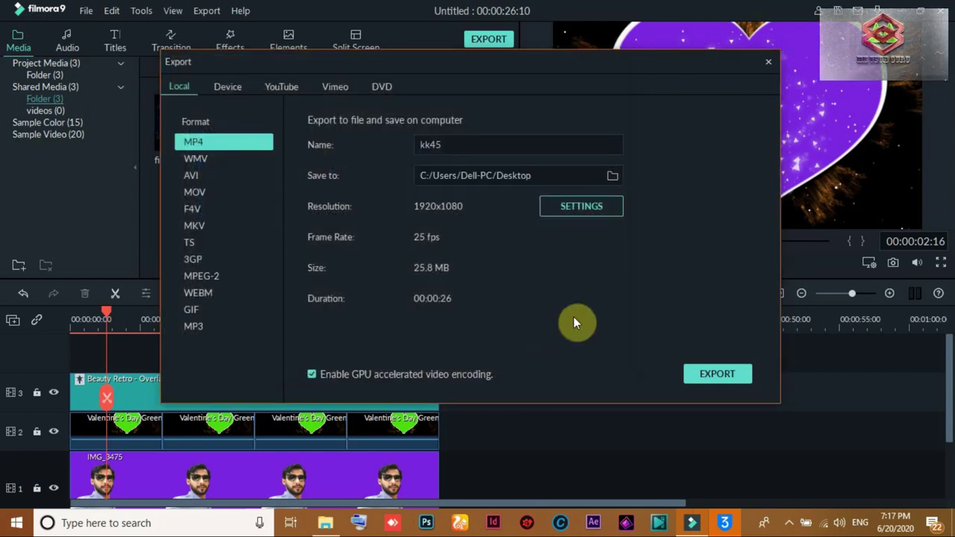
# Export the video as kk45.mp4, locate the exported file in its Desktop folder and open it in VLC media player
pyautogui.click(730, 376)
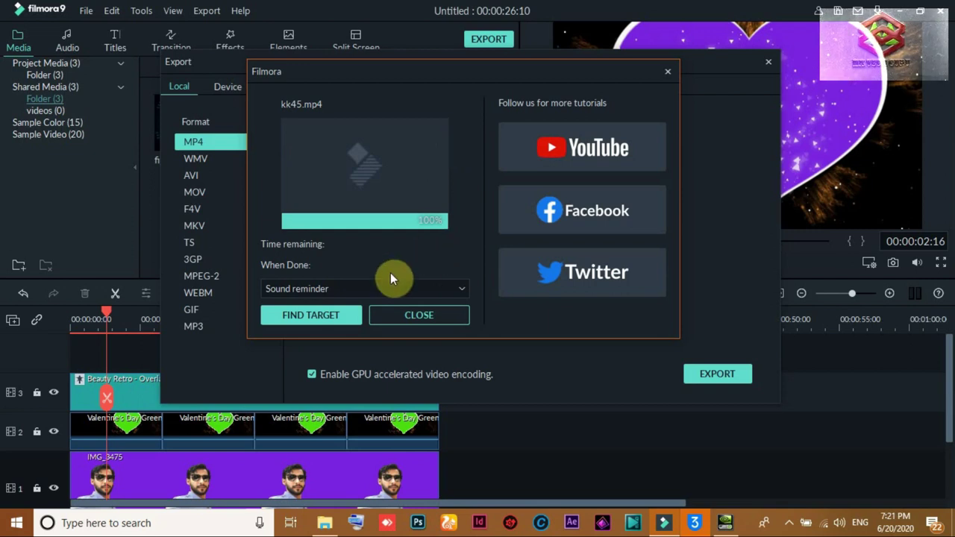
pyautogui.click(330, 314)
pyautogui.doubleClick(178, 217)
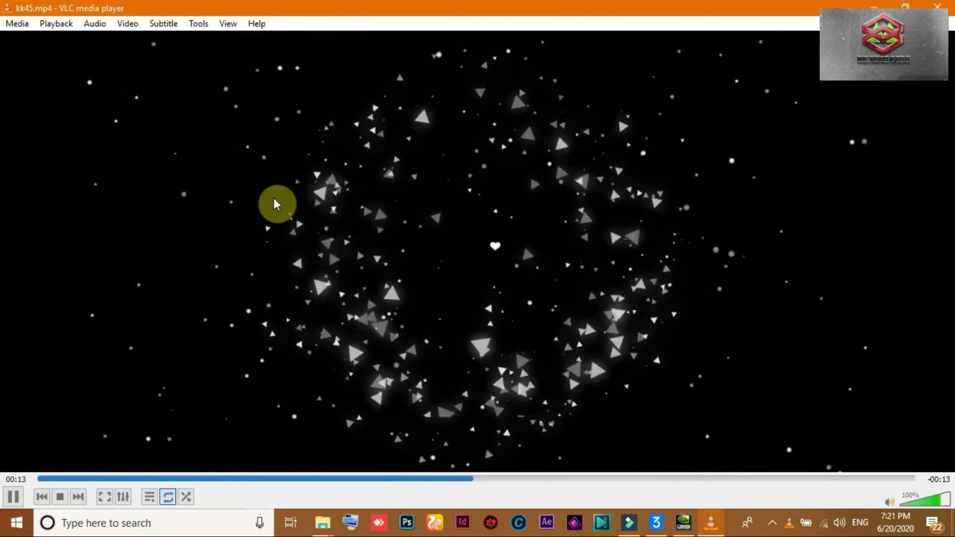
# Watch the exported kk45 video in full screen, leave full screen, and close the player and the Desktop folder window
pyautogui.doubleClick(559, 228)
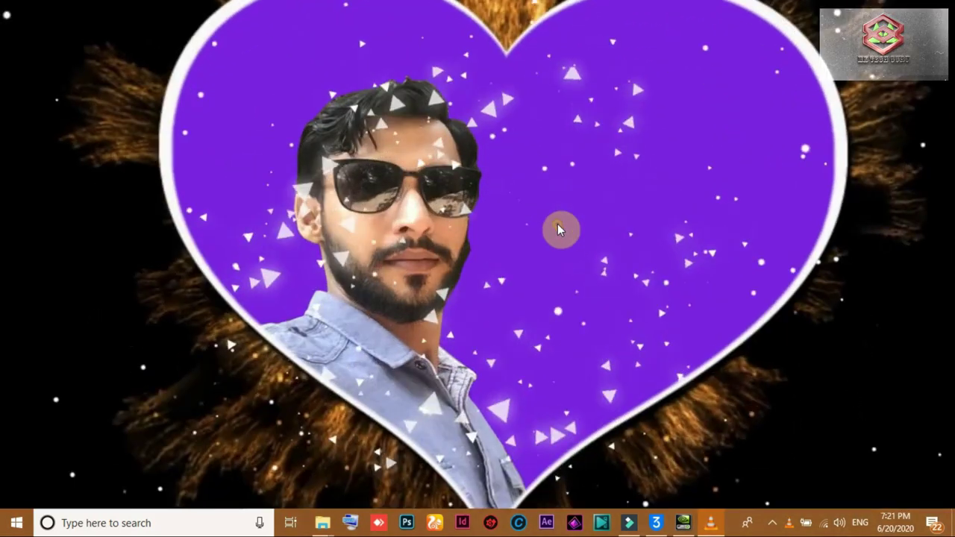
pyautogui.doubleClick(601, 212)
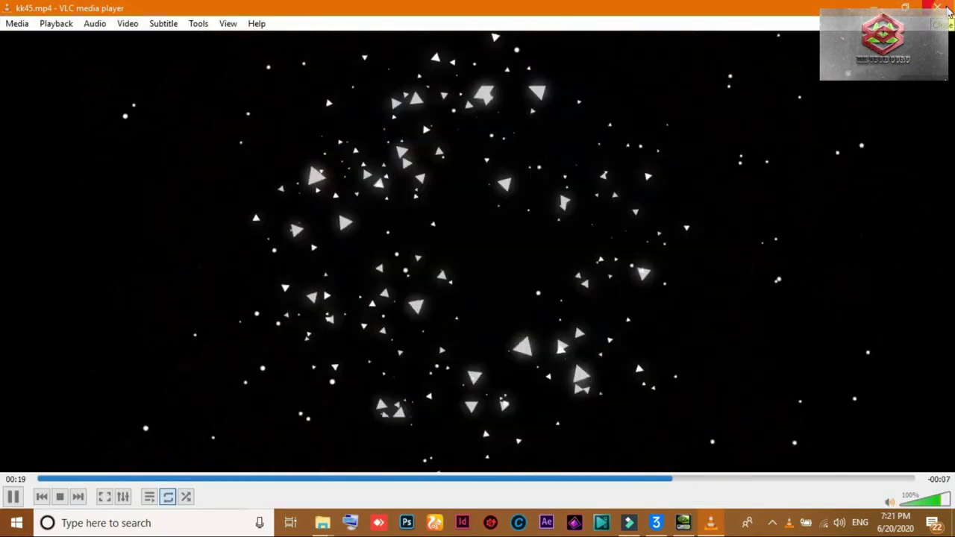
pyautogui.click(945, 8)
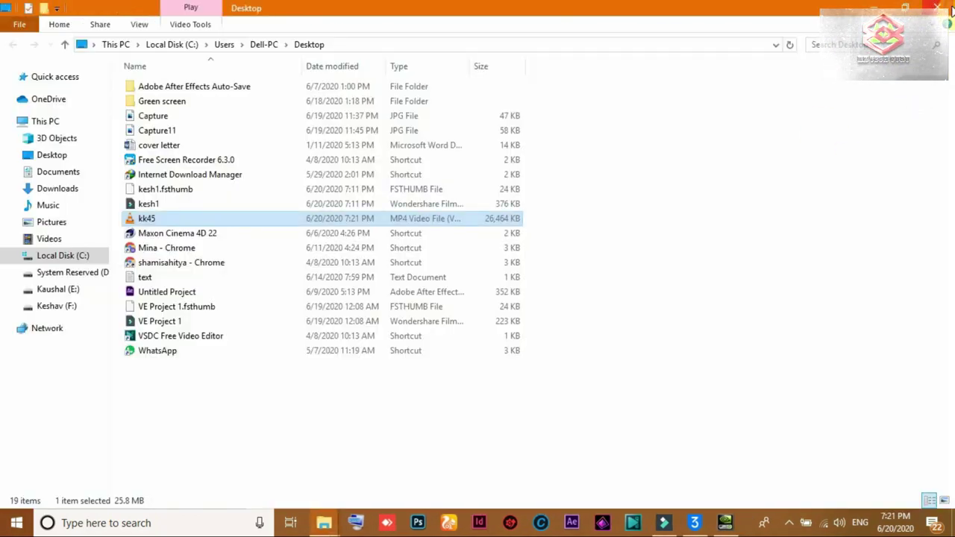
pyautogui.click(952, 9)
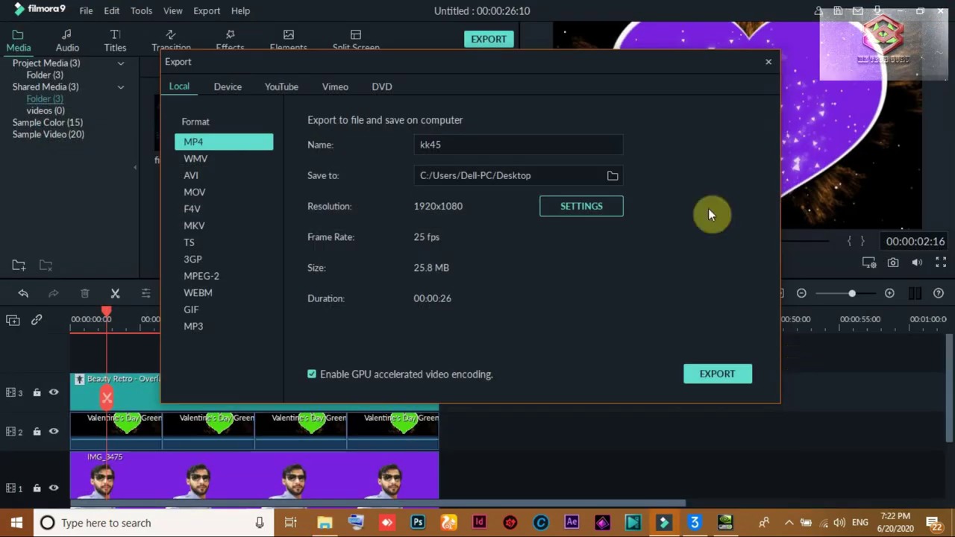
pyautogui.click(785, 522)
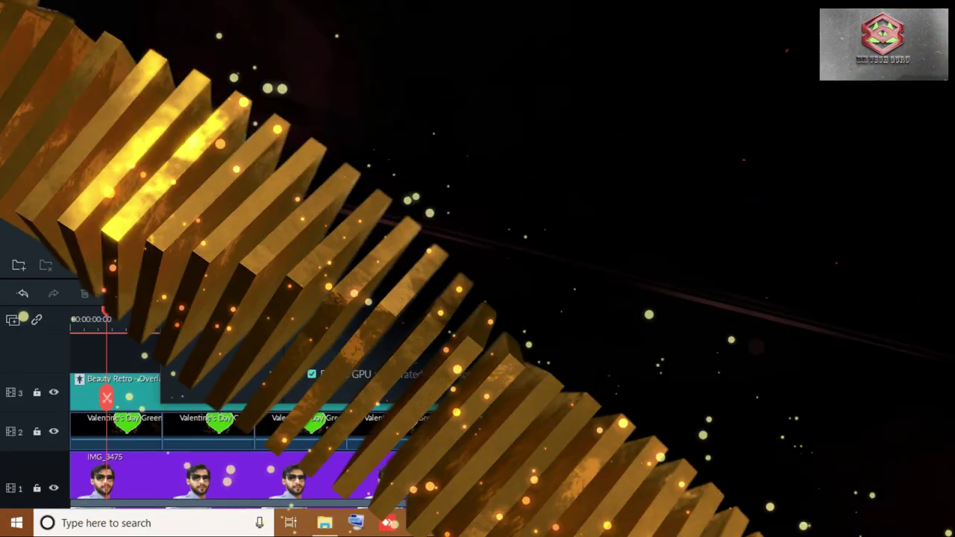